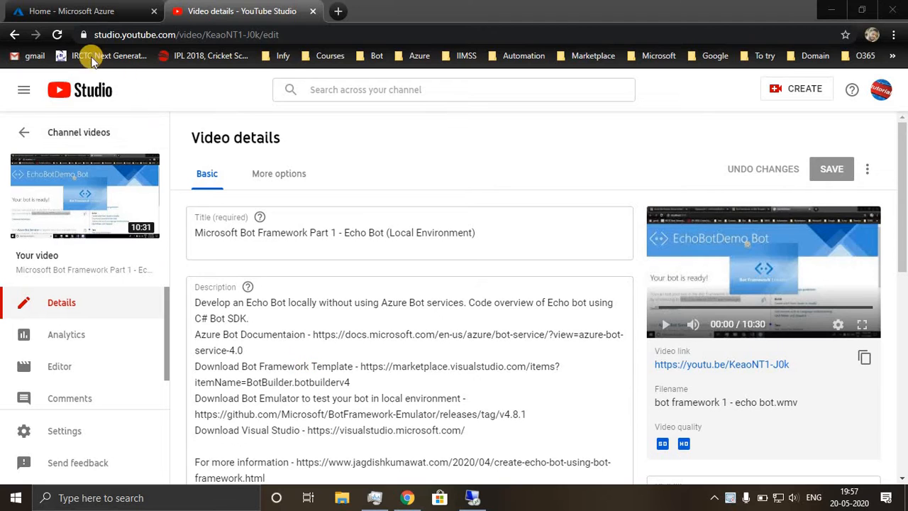
Switch to the Azure portal and start creating a new resource group.
click(53, 21)
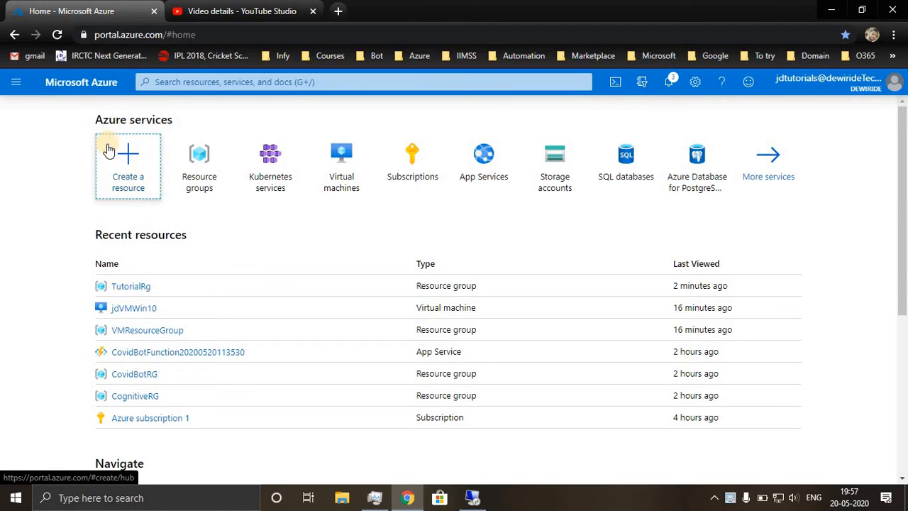
mouse_move(199, 148)
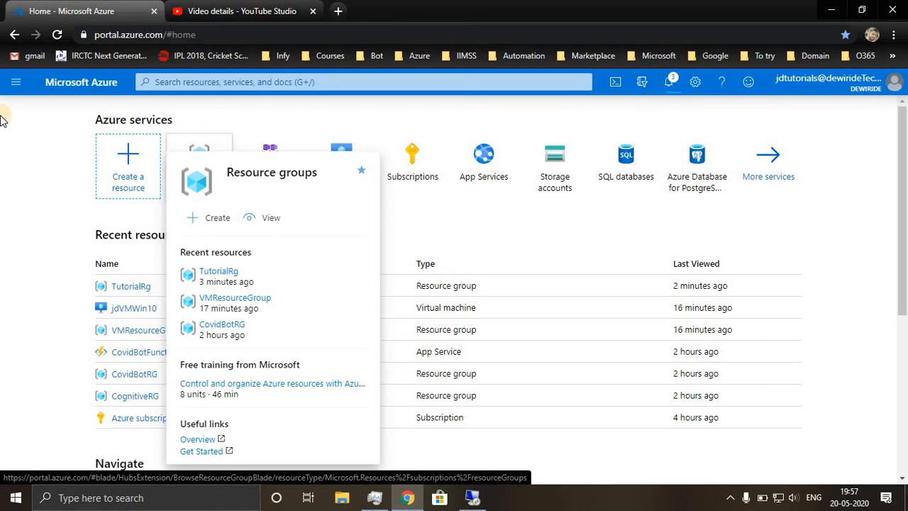
click(205, 145)
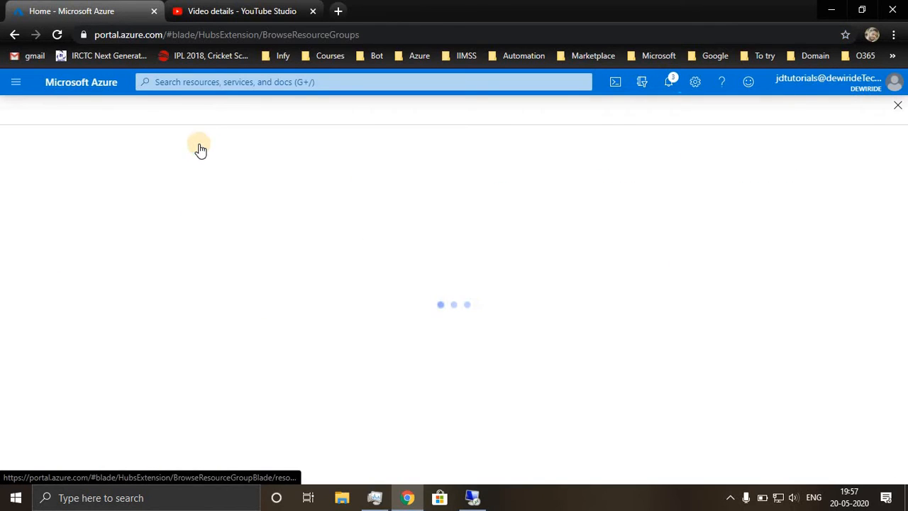
click(32, 156)
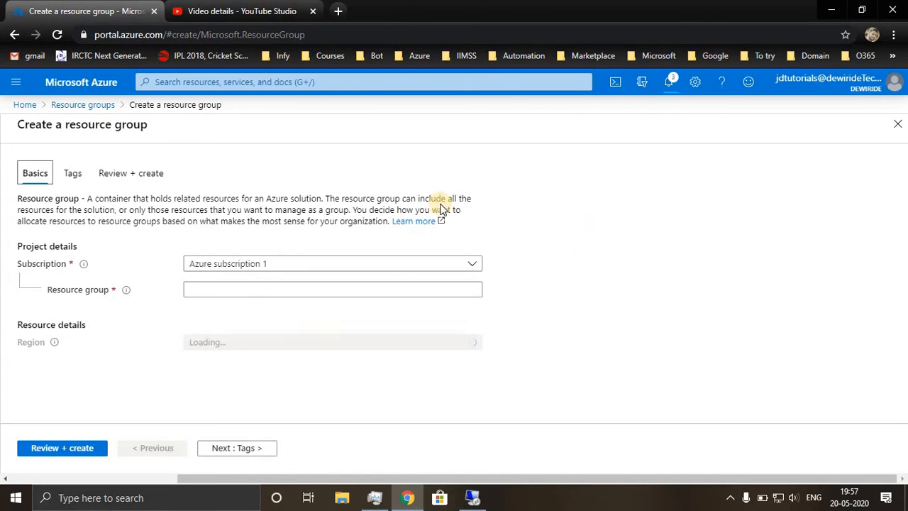
Create the resource group TutorialRG01 in the (Asia Pacific) Southeast Asia region.
click(230, 293)
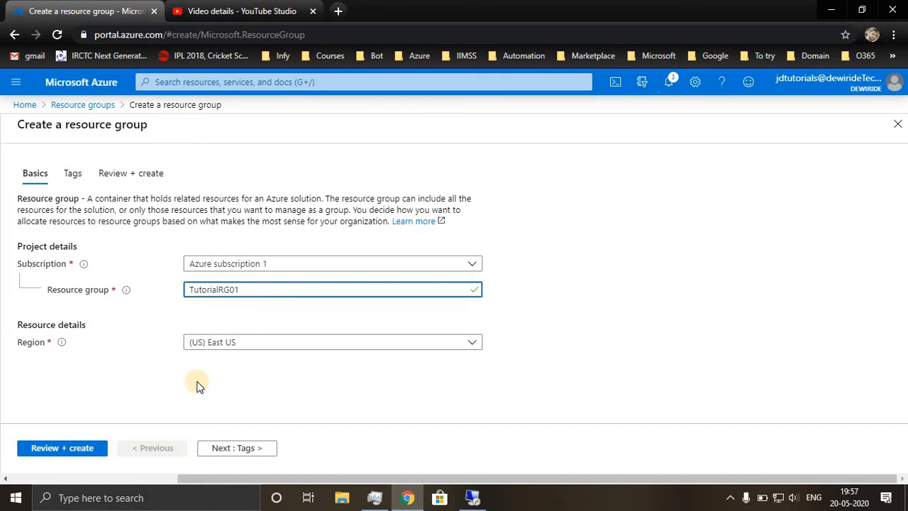
click(213, 344)
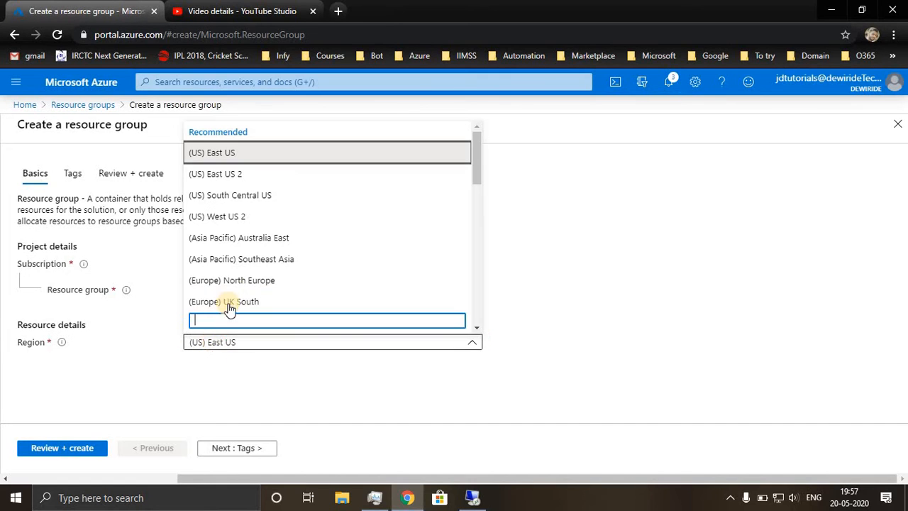
click(245, 259)
click(56, 454)
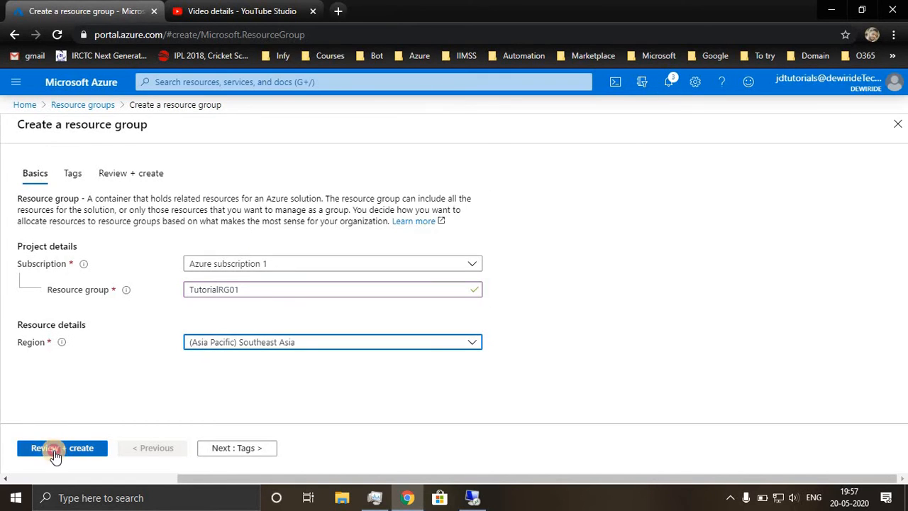
click(47, 452)
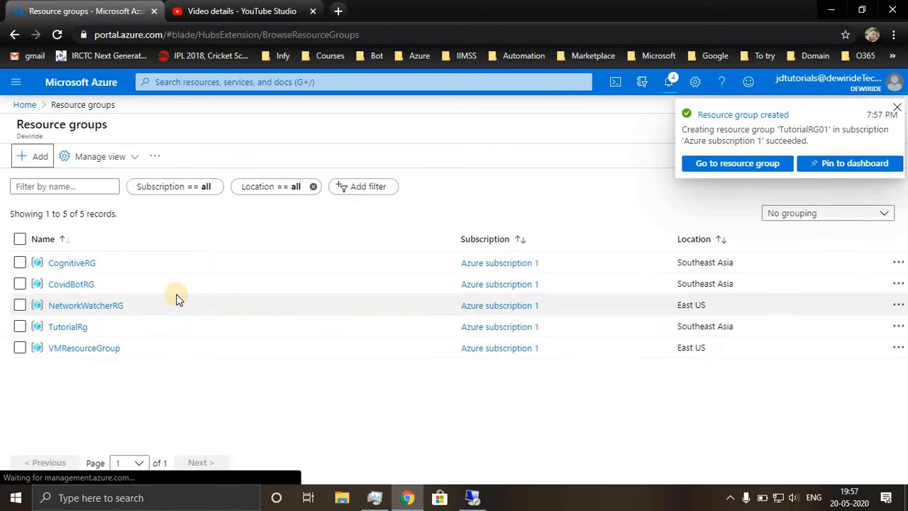
Open the new resource group, find App Service Plan in the Marketplace and start creating it.
click(713, 163)
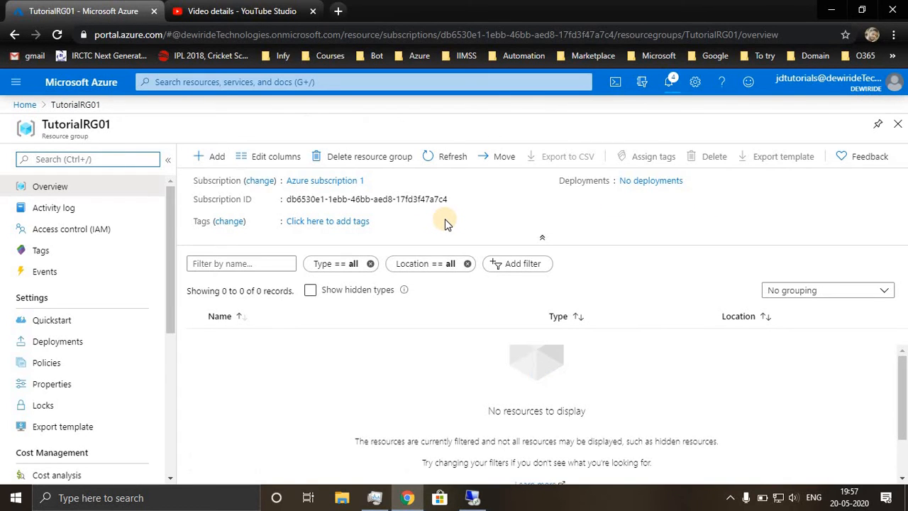
click(212, 157)
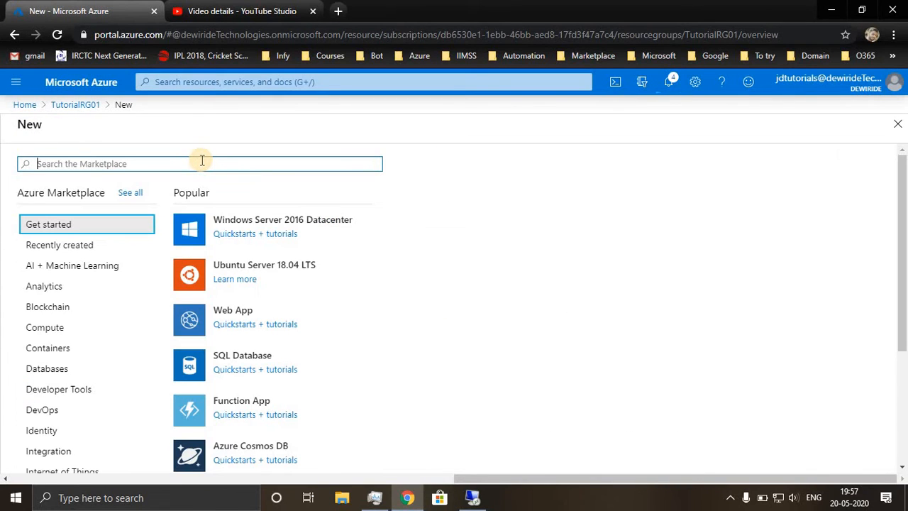
text(app)
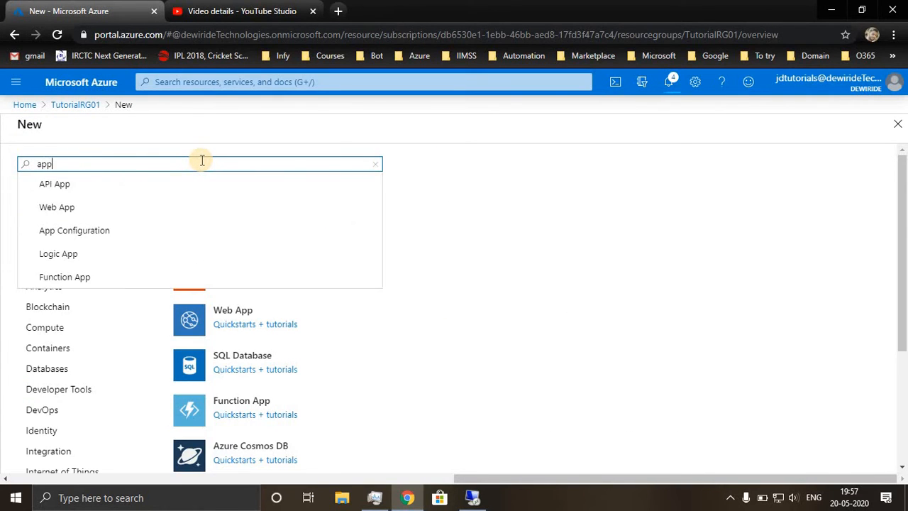
text( service)
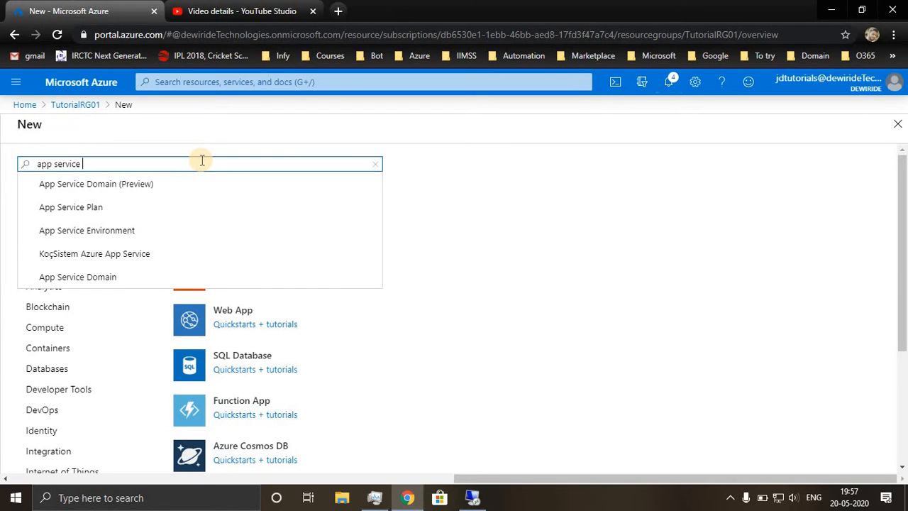
text( plan)
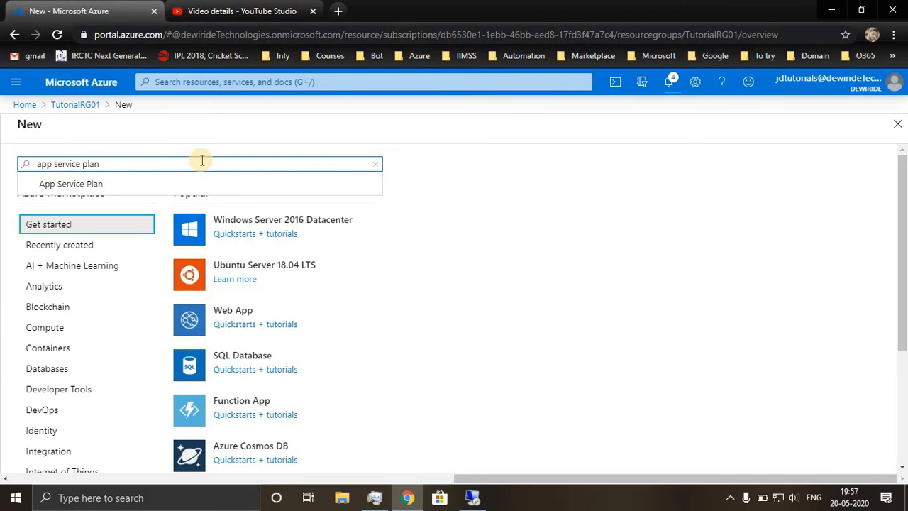
click(112, 184)
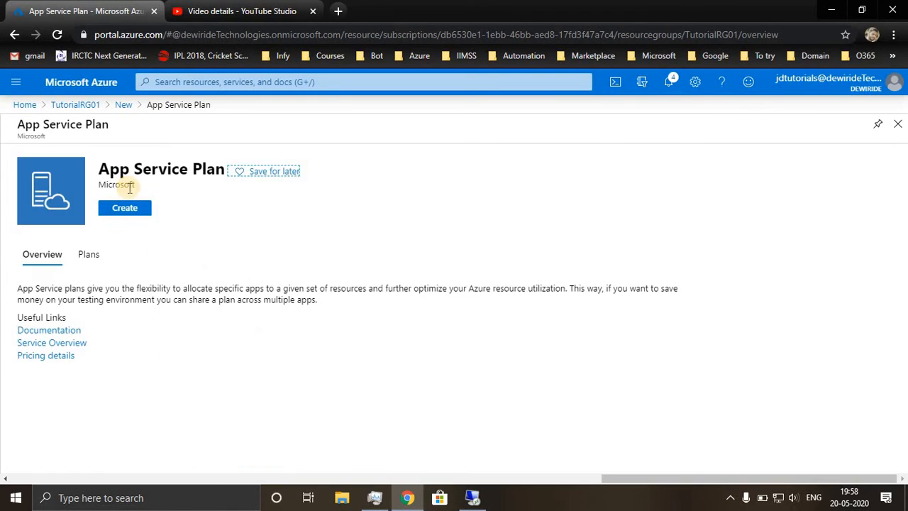
click(124, 209)
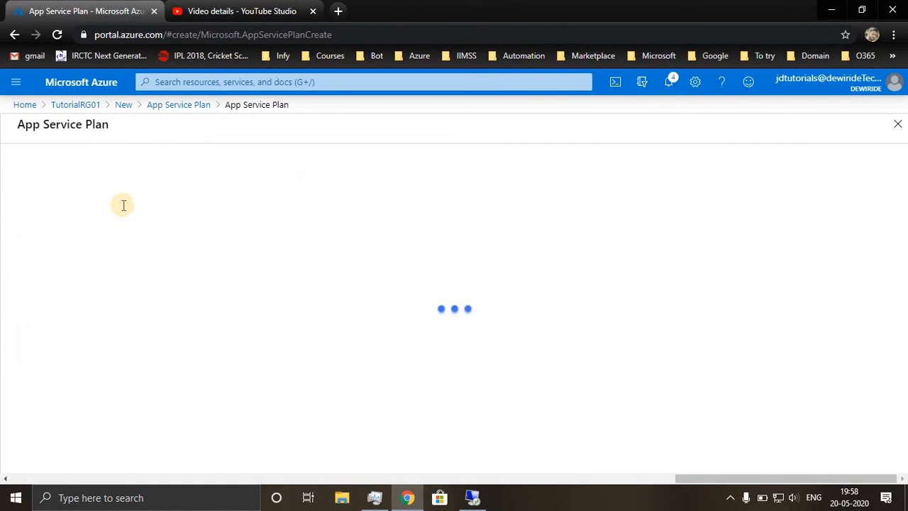
Name the App Service plan TutorialAppServicePlan.
scroll(286, 342, down, 2)
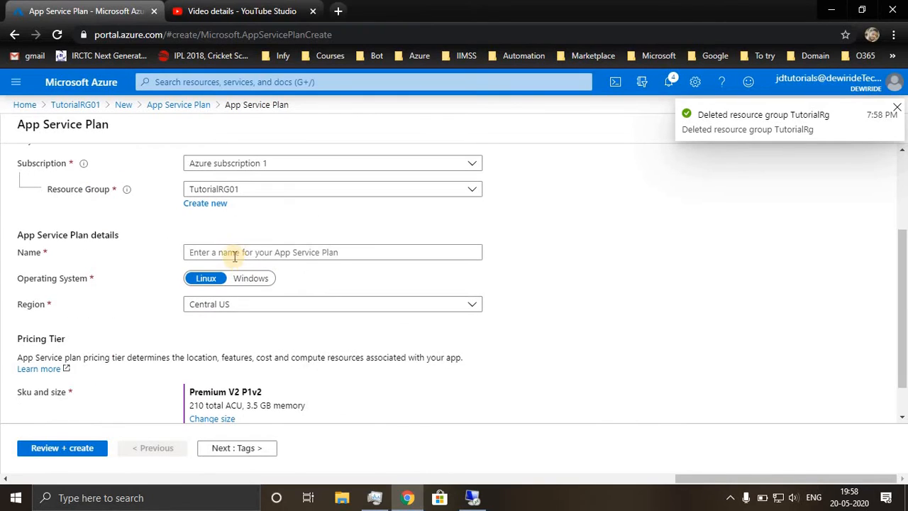
click(227, 252)
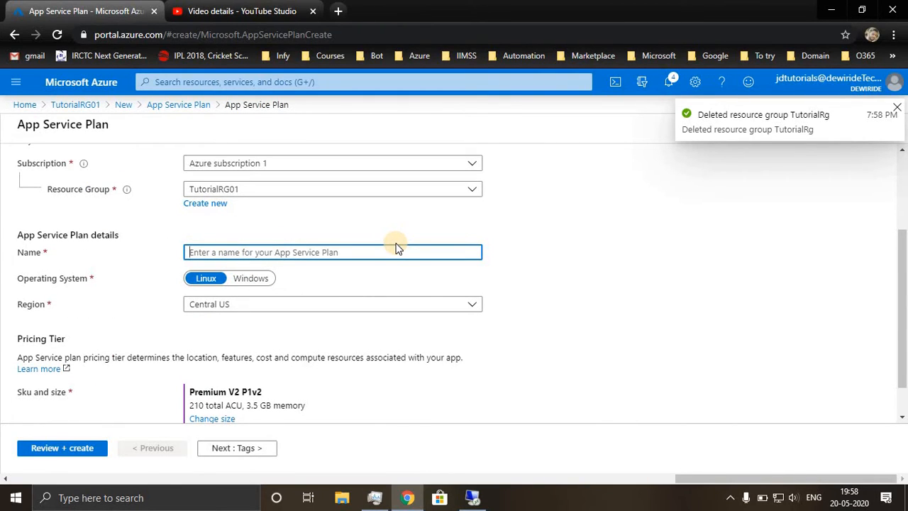
text(Tutor)
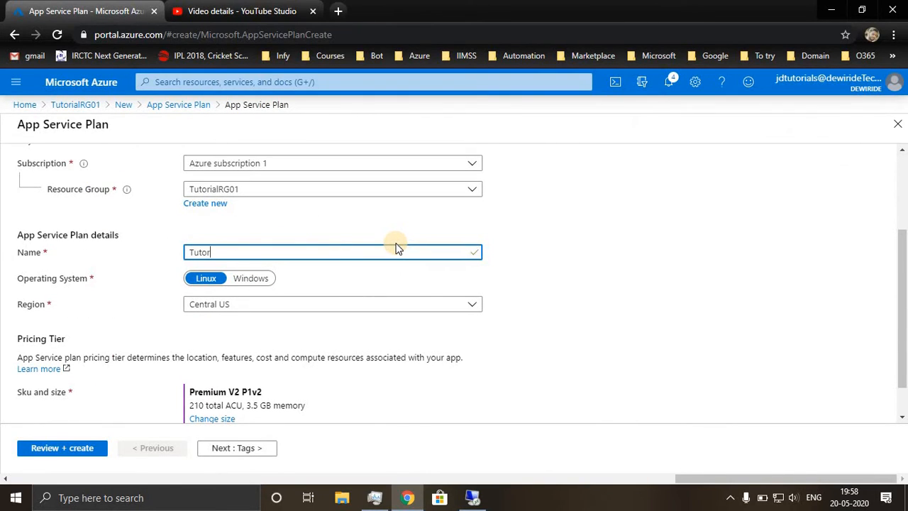
text(ialAppServicePlan)
Set the plan's operating system to Windows and its region to Southeast Asia.
click(248, 282)
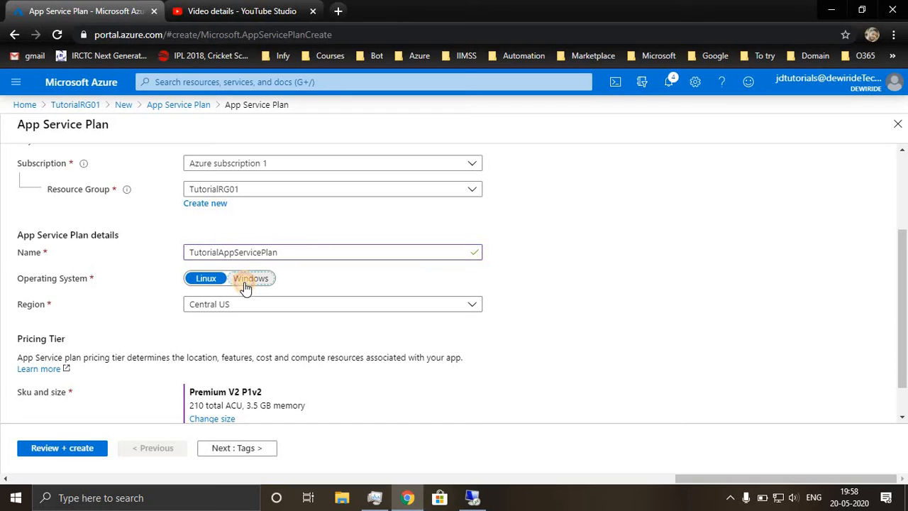
click(240, 299)
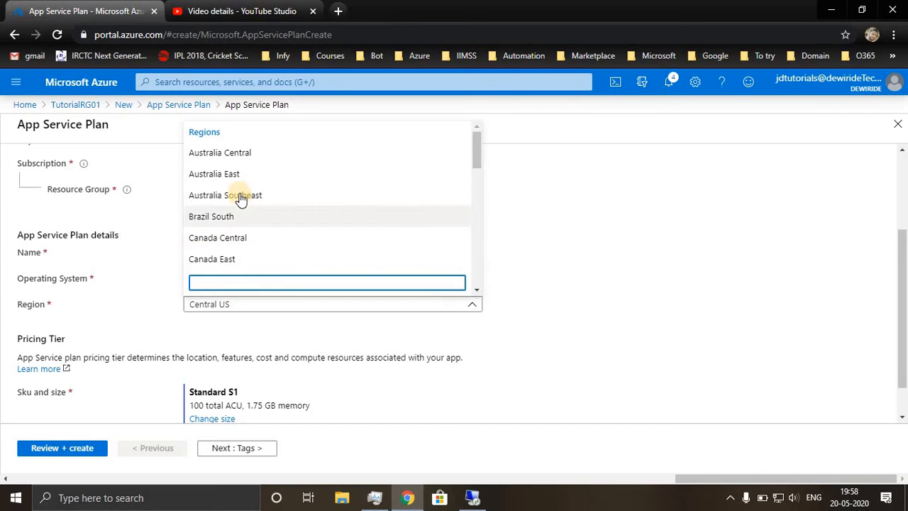
key(Escape)
click(253, 304)
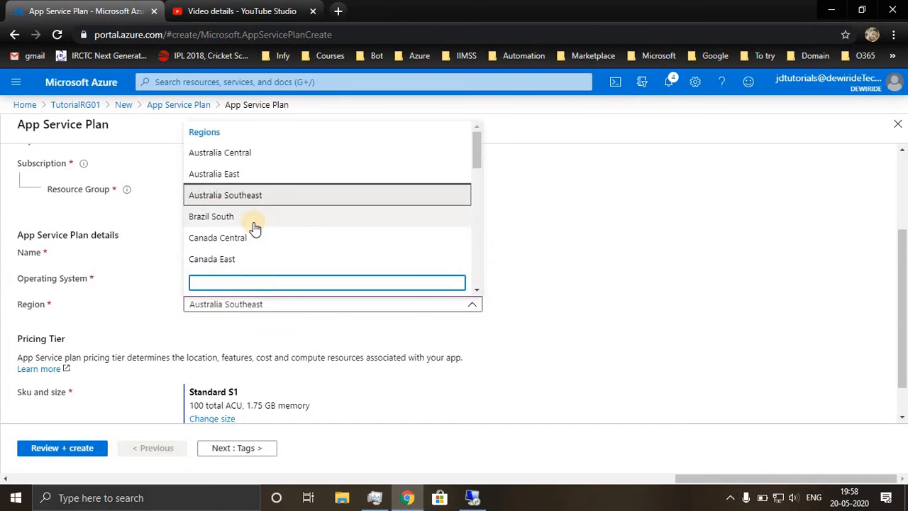
scroll(256, 227, down, 3)
scroll(254, 225, down, 4)
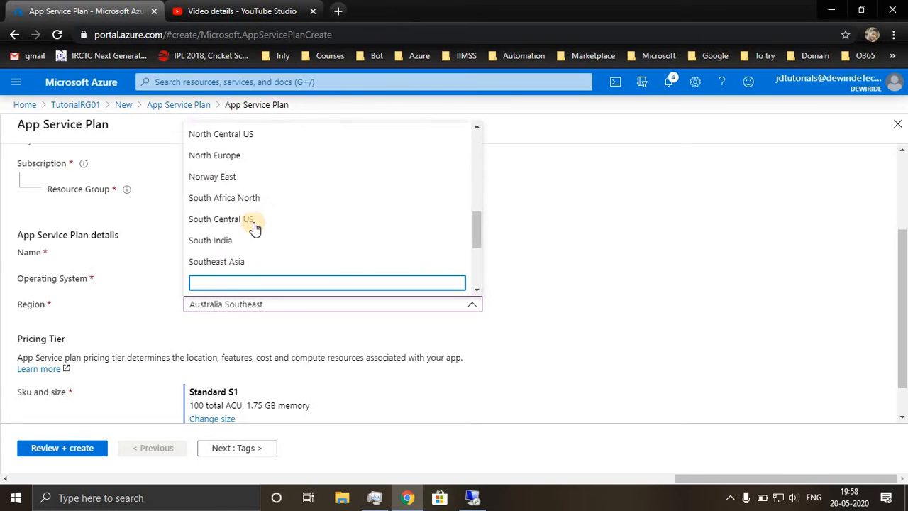
click(249, 243)
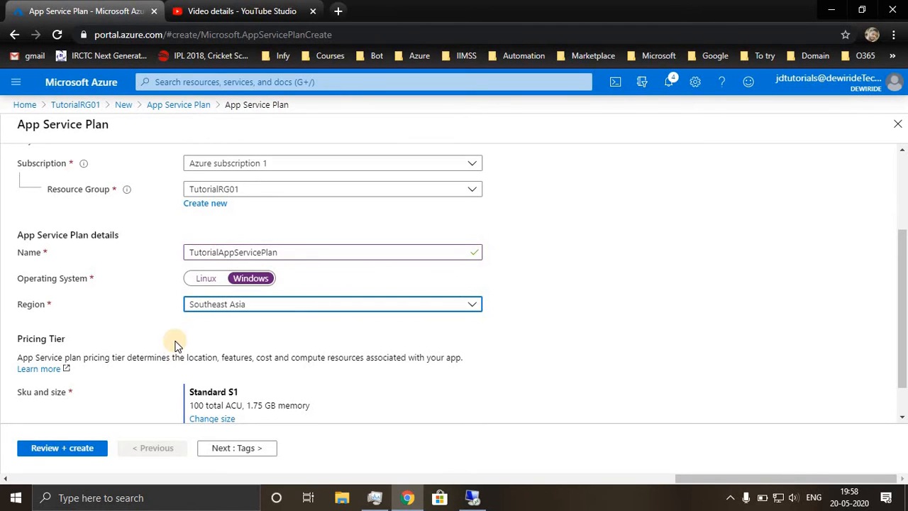
Change the plan's size to the free Dev / Test tier F1 and create the App Service plan.
scroll(177, 335, down, 1)
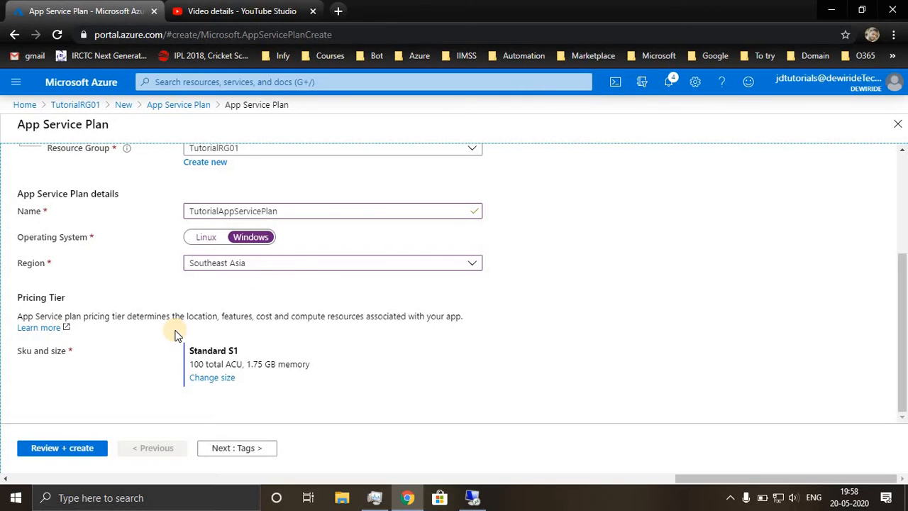
click(222, 377)
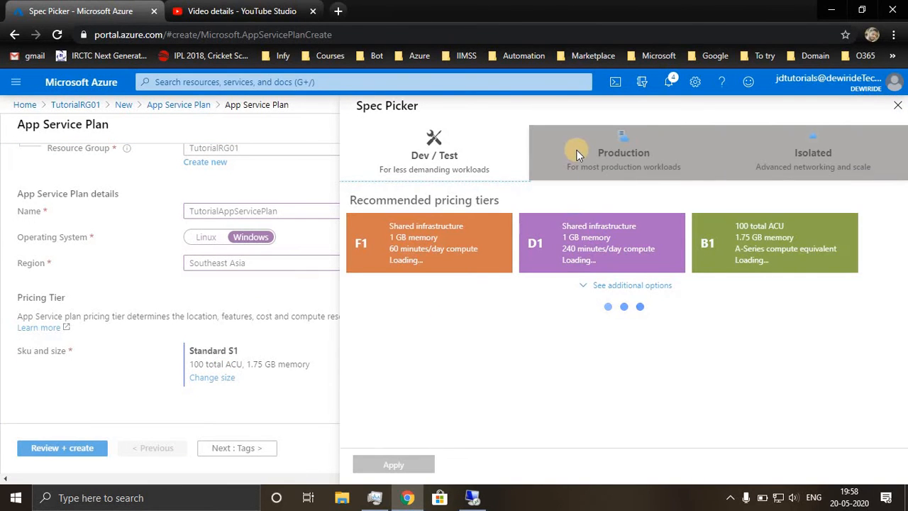
click(578, 155)
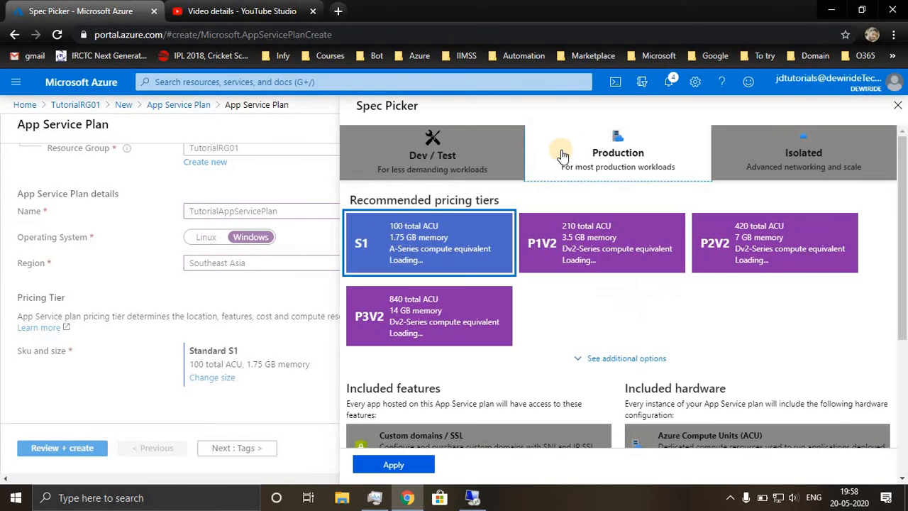
click(475, 151)
click(437, 236)
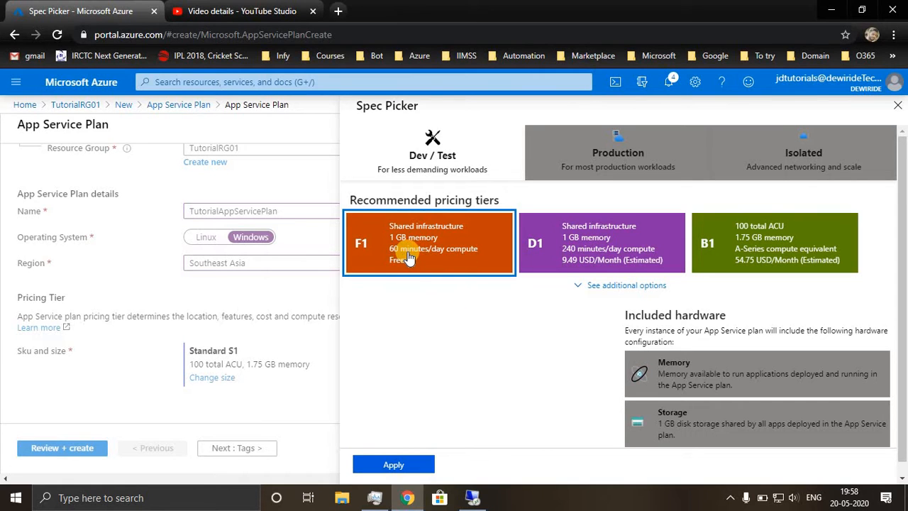
click(399, 462)
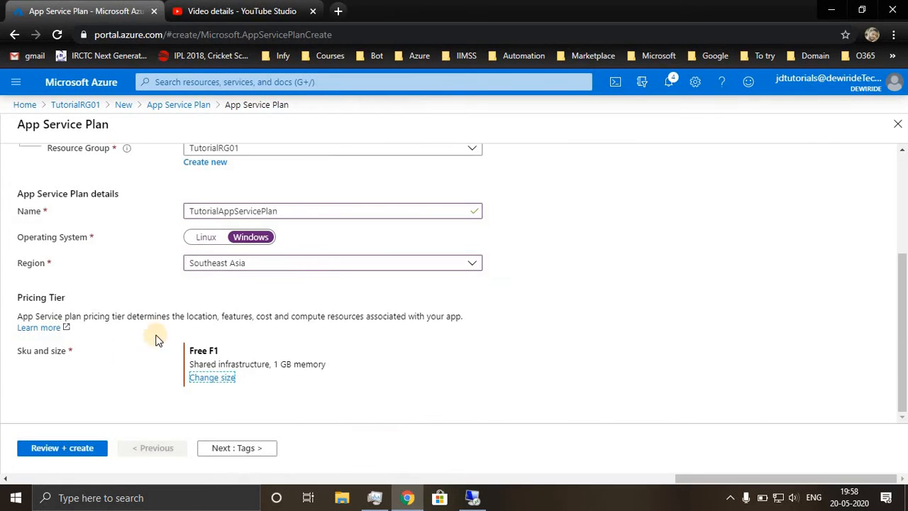
click(65, 448)
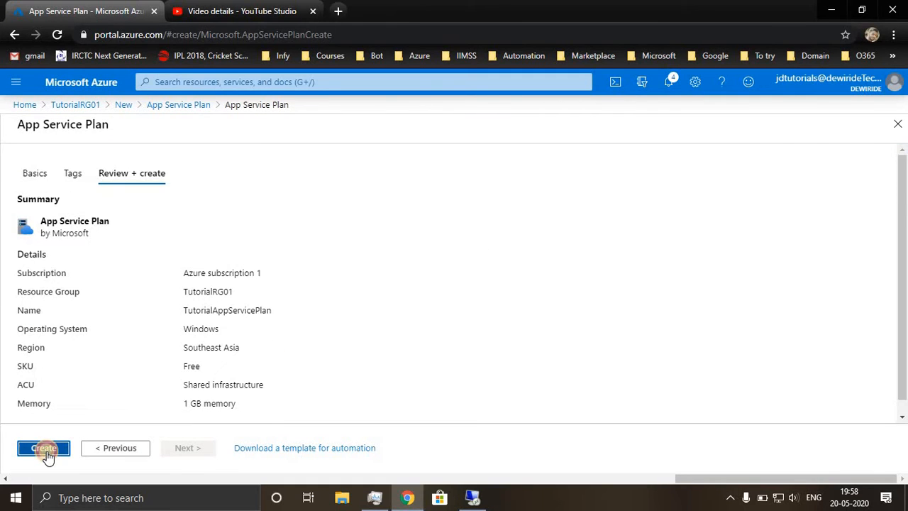
click(46, 450)
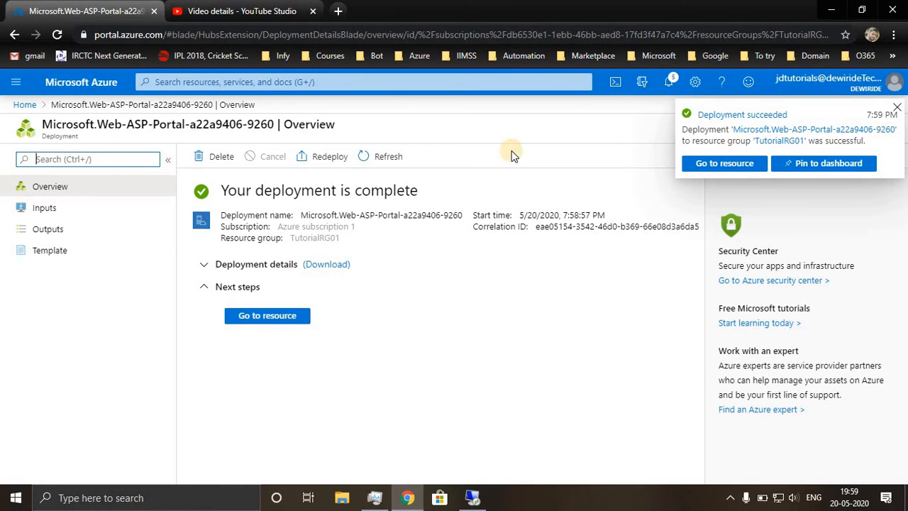
Return to the TutorialRG01 resource group and start adding another resource from the Marketplace.
click(31, 106)
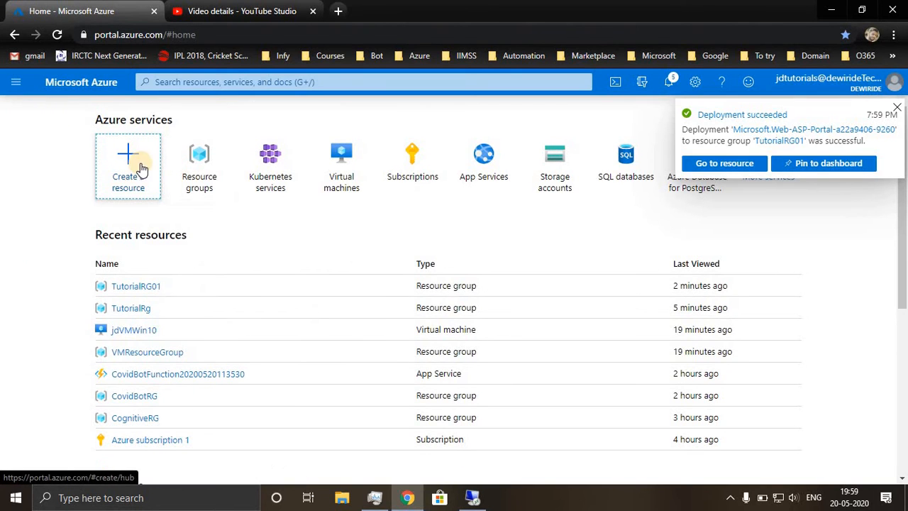
click(196, 163)
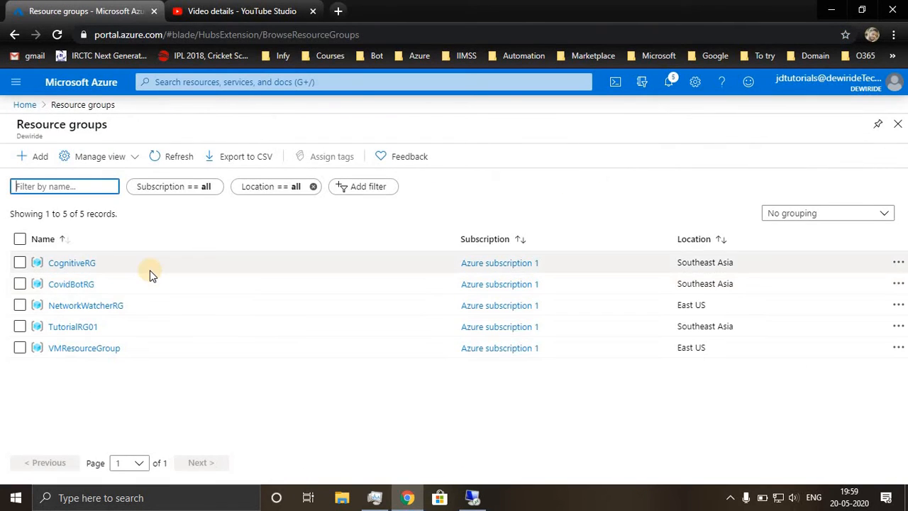
click(75, 327)
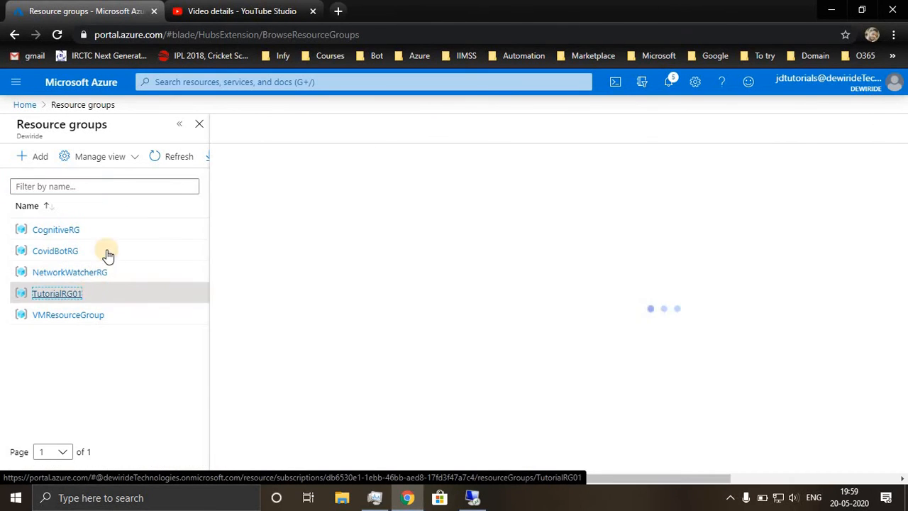
click(179, 124)
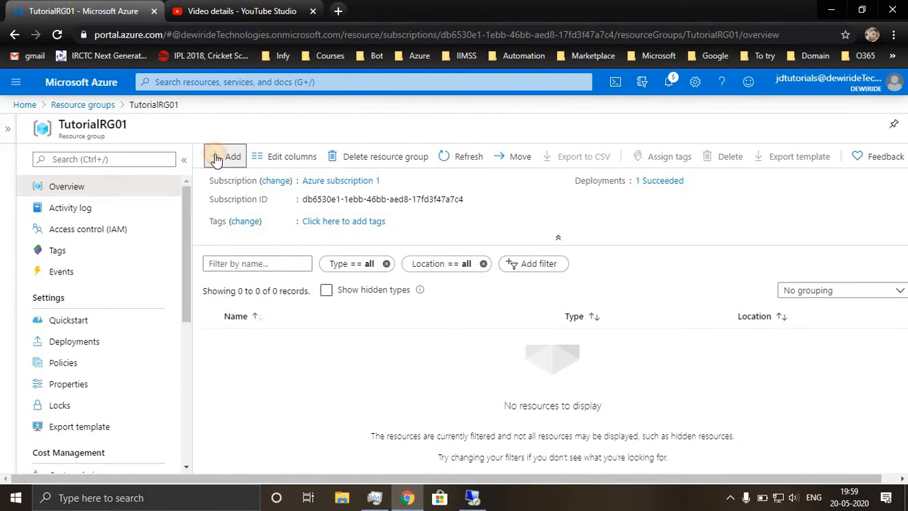
click(217, 155)
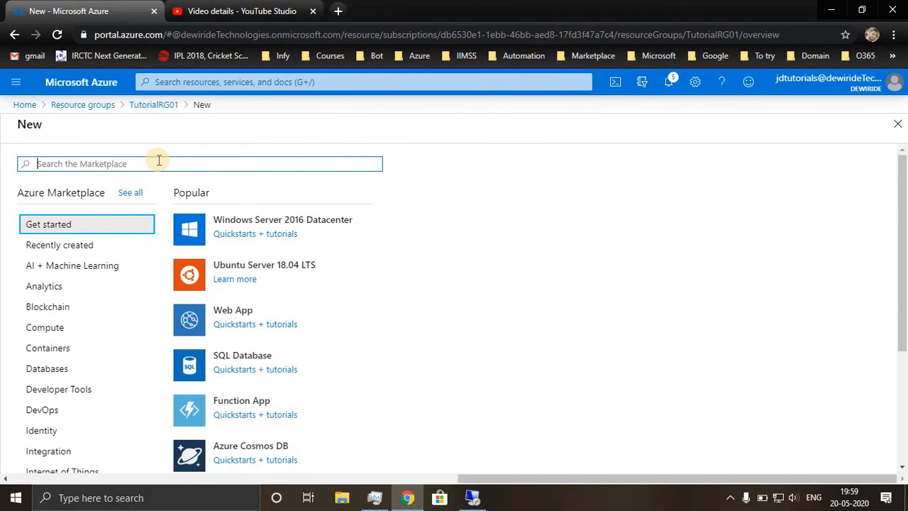
Search the Marketplace for "web app bot" and start creating a Web App Bot.
text(web app )
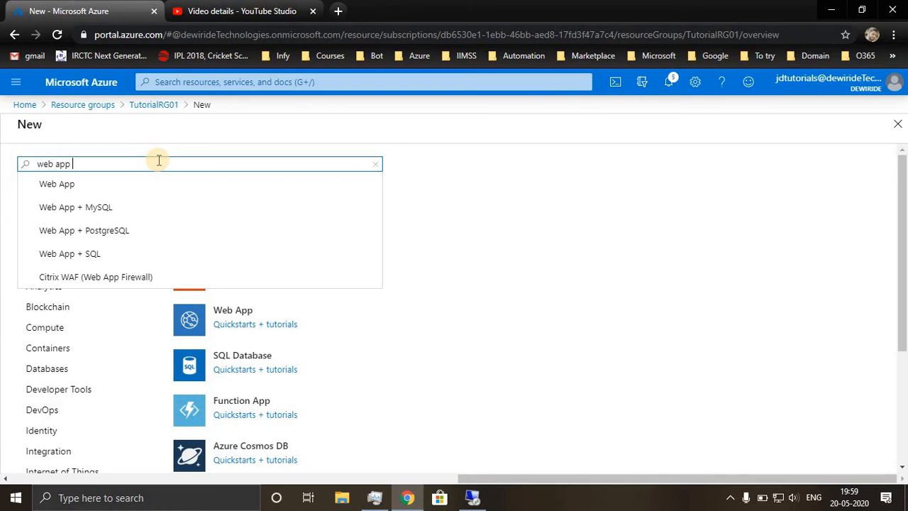
text(bot)
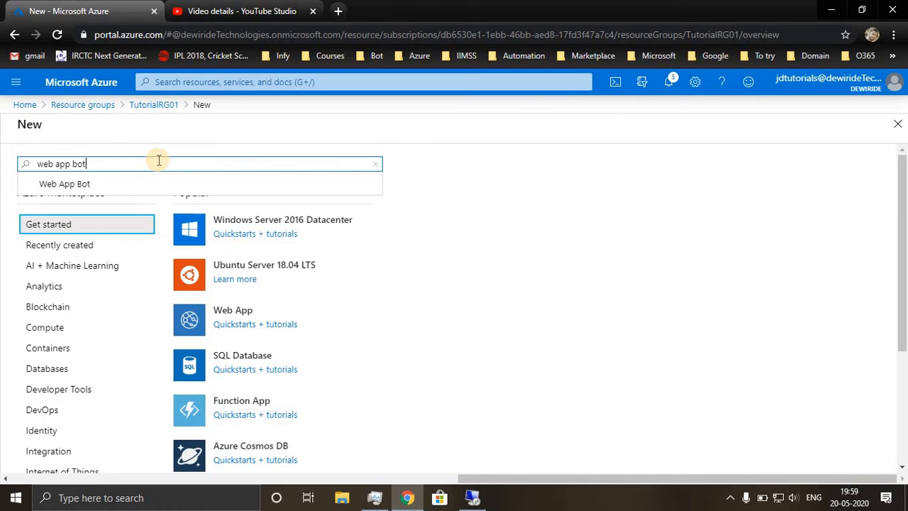
click(63, 181)
click(134, 212)
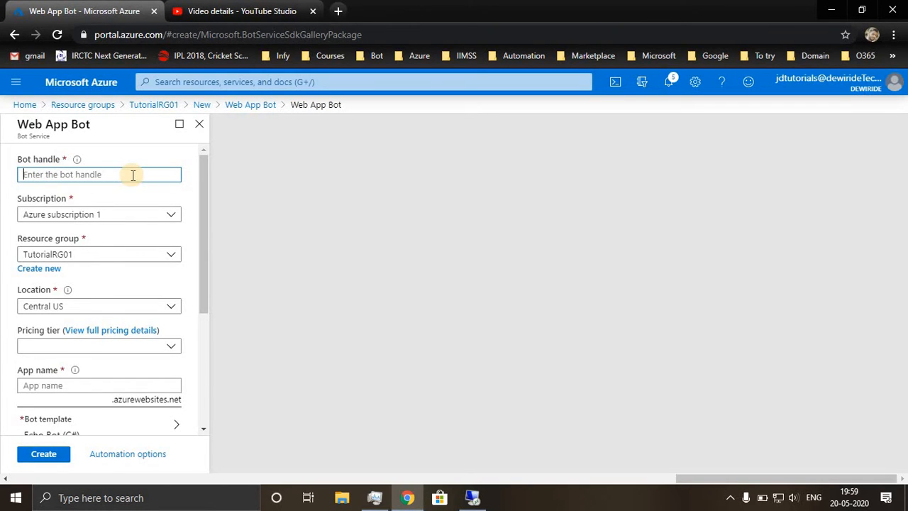
Enter TutorialEchoBot as the bot handle.
text(Tu)
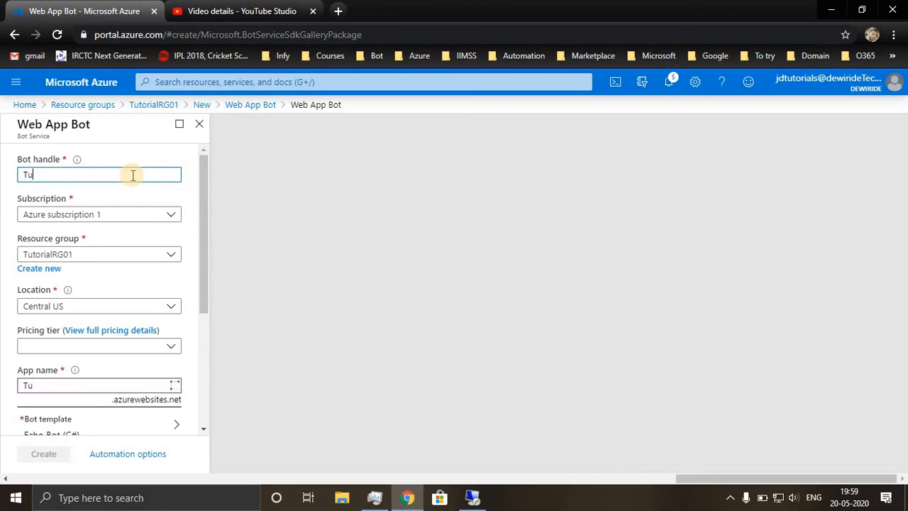
text(torialEchoBot)
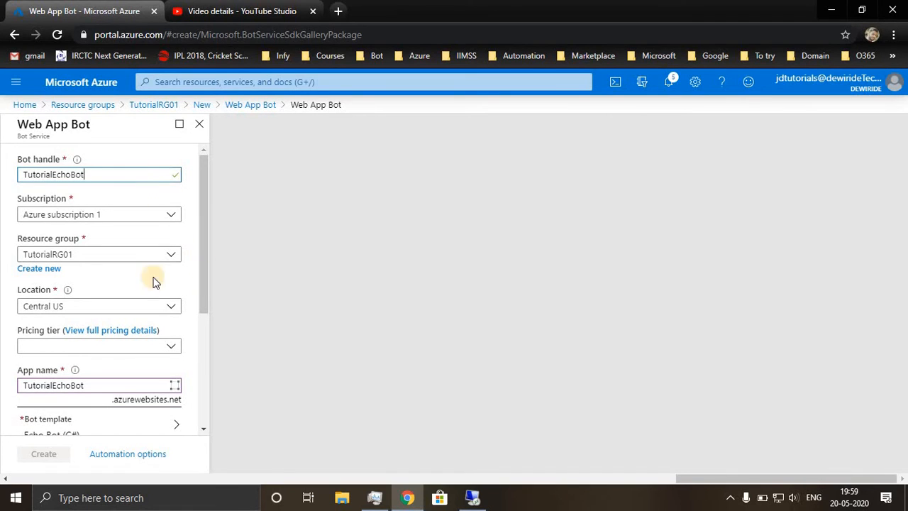
Set the bot's location to Southeast Asia and its pricing tier to F0 (10K Premium Messages).
click(116, 304)
click(71, 196)
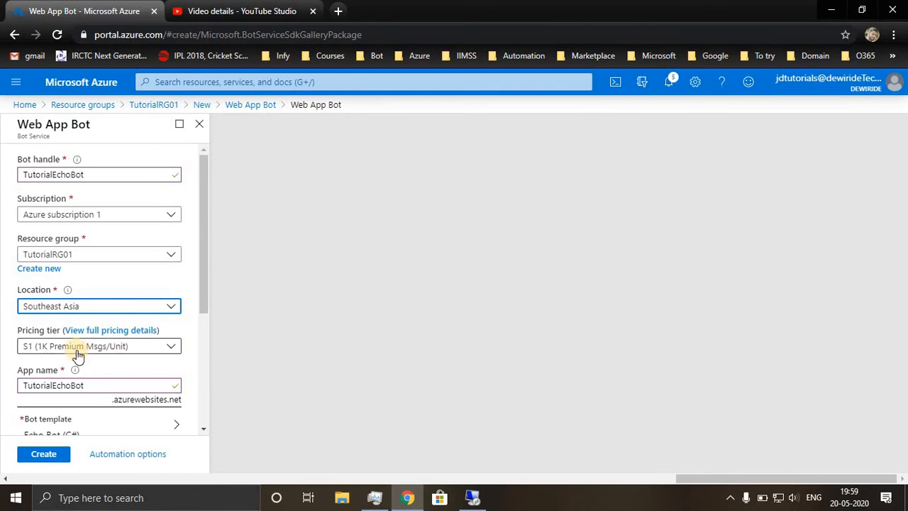
click(66, 347)
click(66, 385)
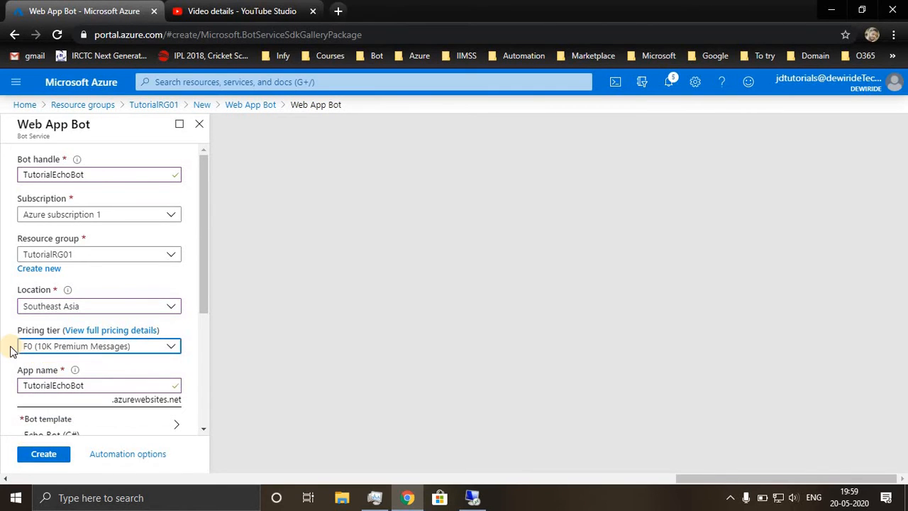
Review the available bot templates and confirm the C# Echo Bot template for the bot.
scroll(10, 350, down, 1)
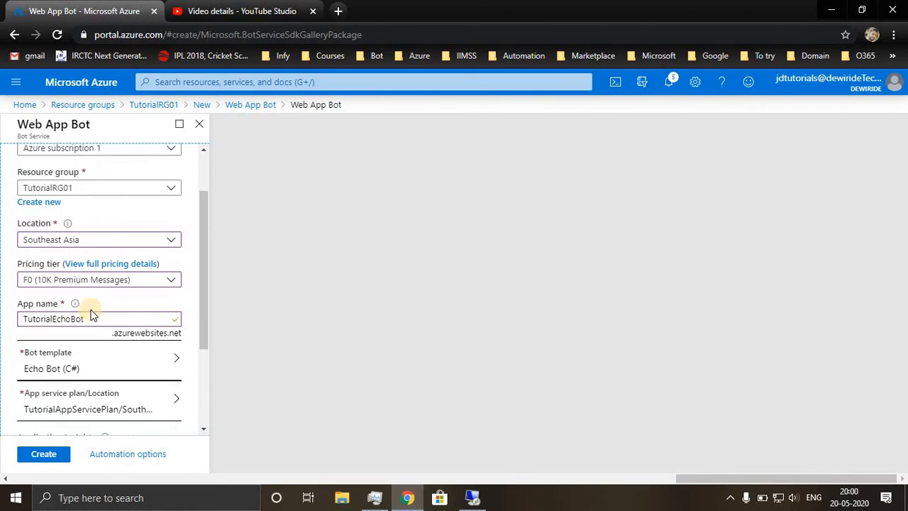
scroll(16, 332, up, 1)
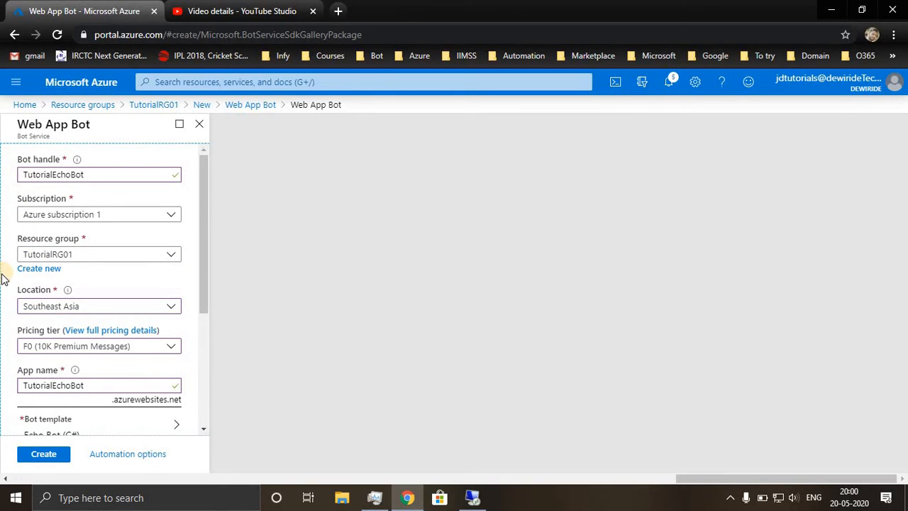
scroll(21, 335, down, 2)
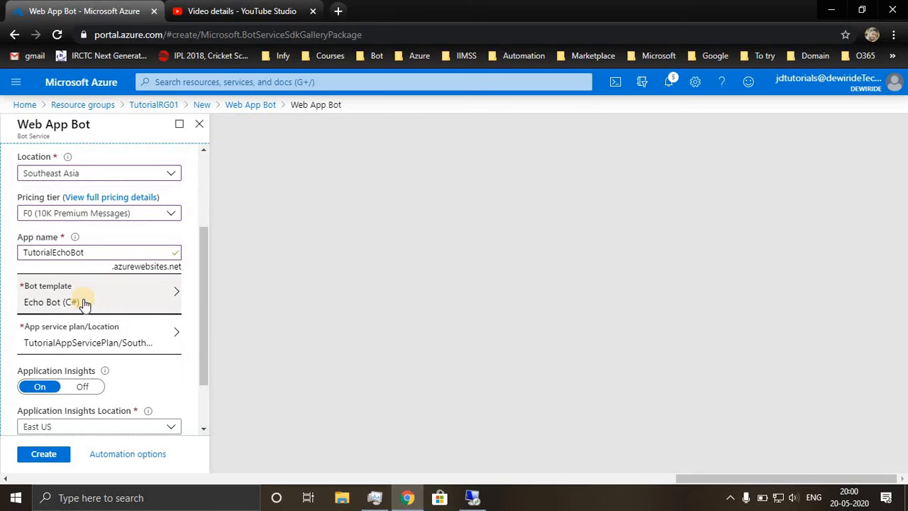
click(82, 303)
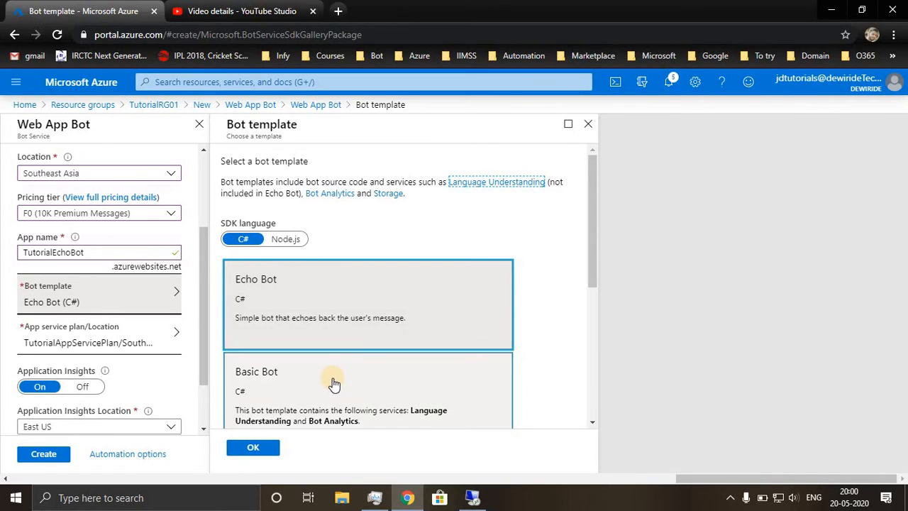
scroll(333, 384, down, 1)
scroll(333, 383, down, 3)
scroll(333, 383, up, 4)
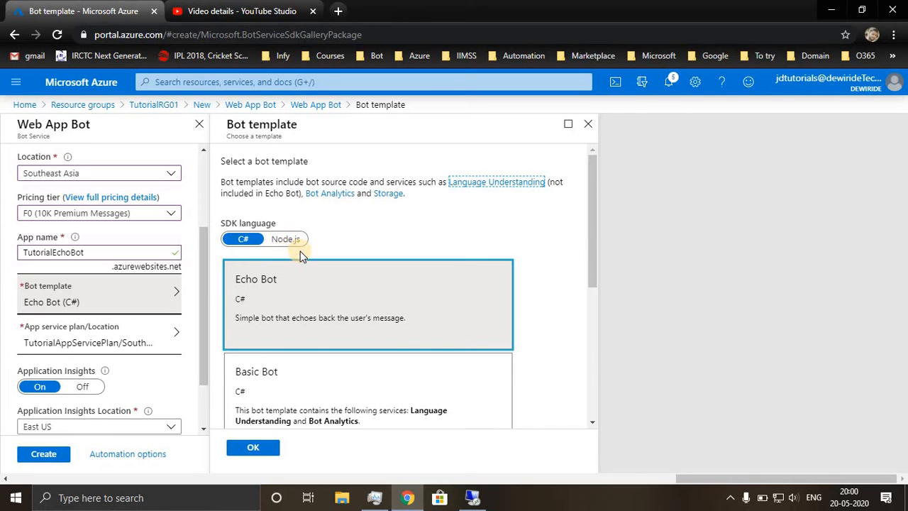
click(317, 300)
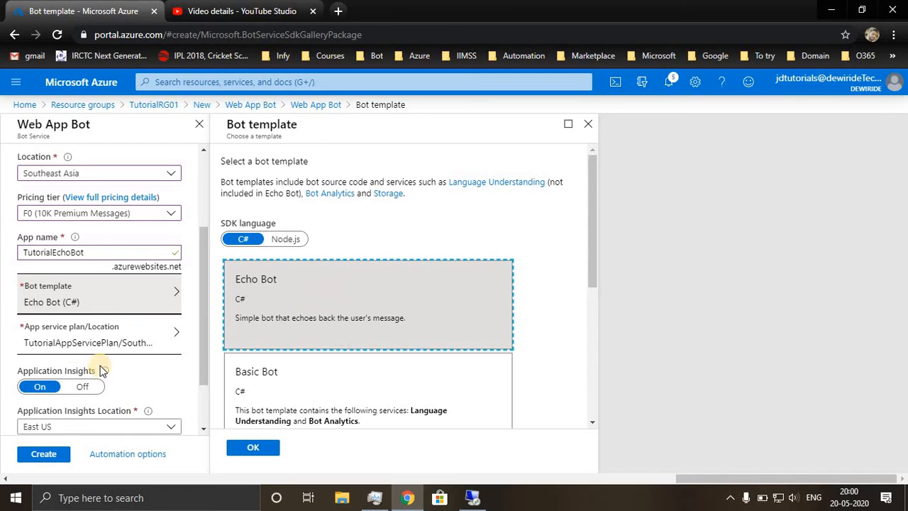
click(273, 444)
Assign TutorialAppServicePlan as the bot's app service plan and turn Application Insights off.
scroll(121, 327, down, 2)
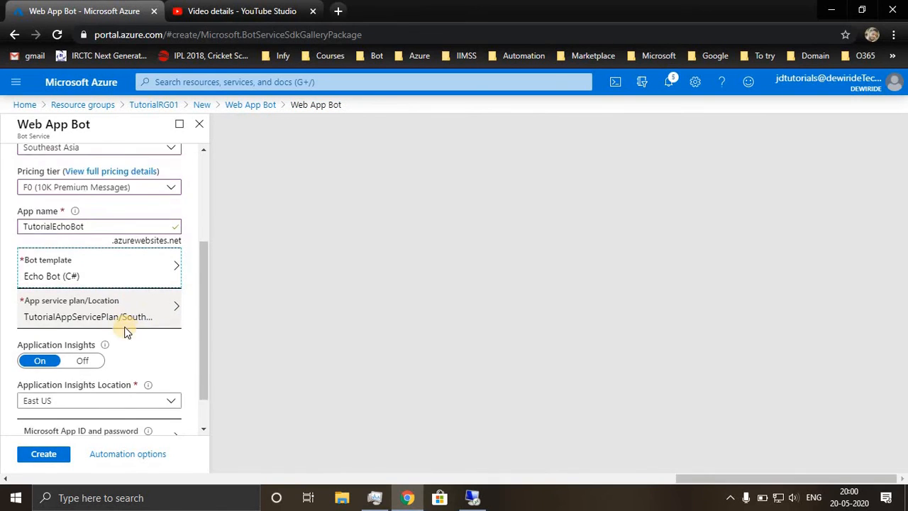
click(83, 281)
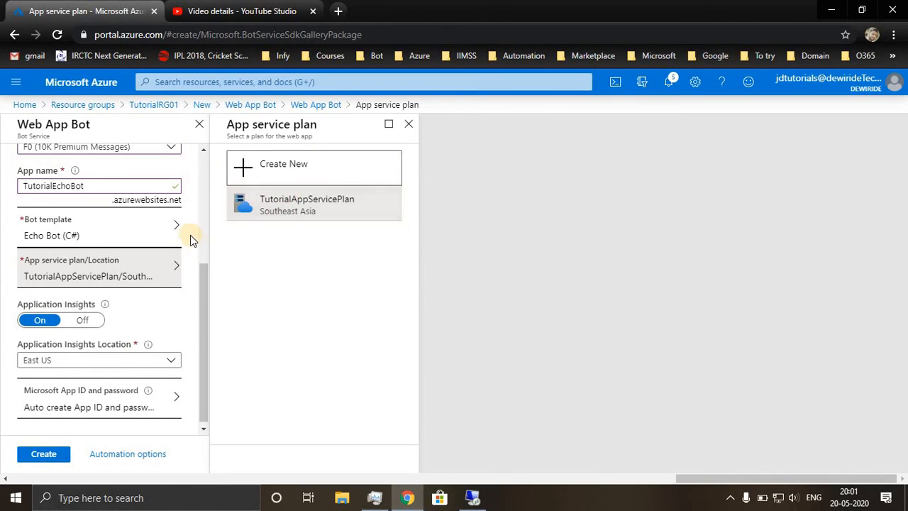
click(290, 204)
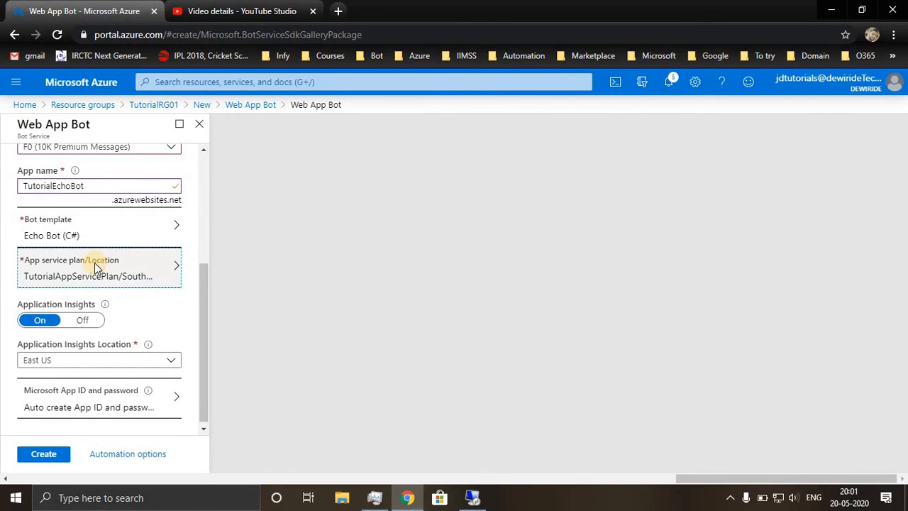
mouse_move(105, 307)
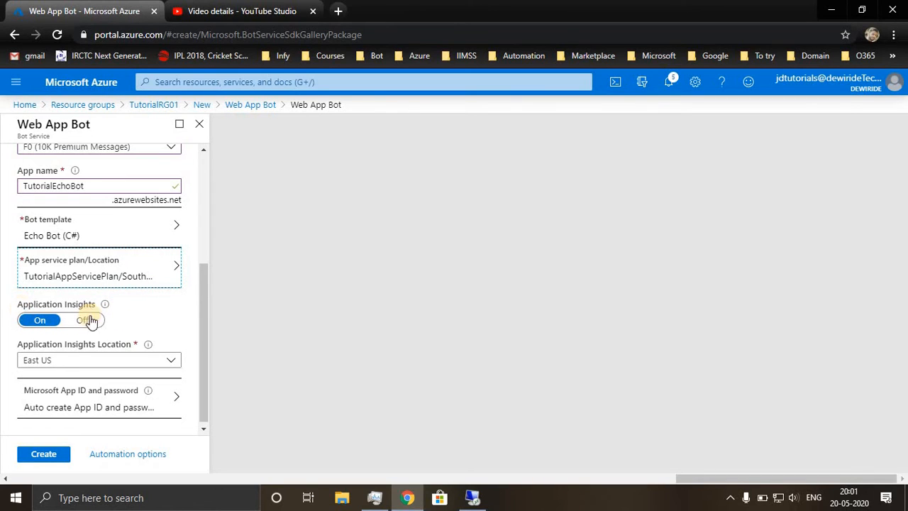
click(87, 320)
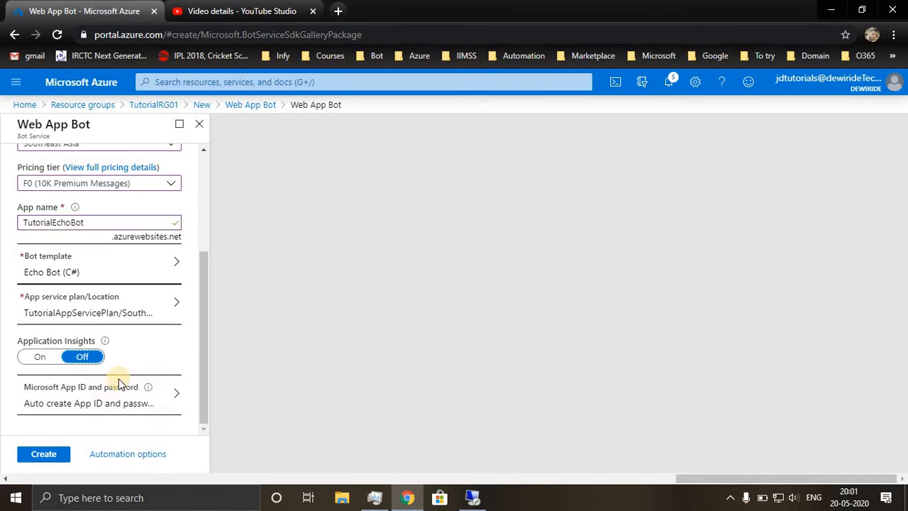
Choose to create a new Microsoft App ID and open the App Registration Portal, signing in with the tutorial account.
click(105, 402)
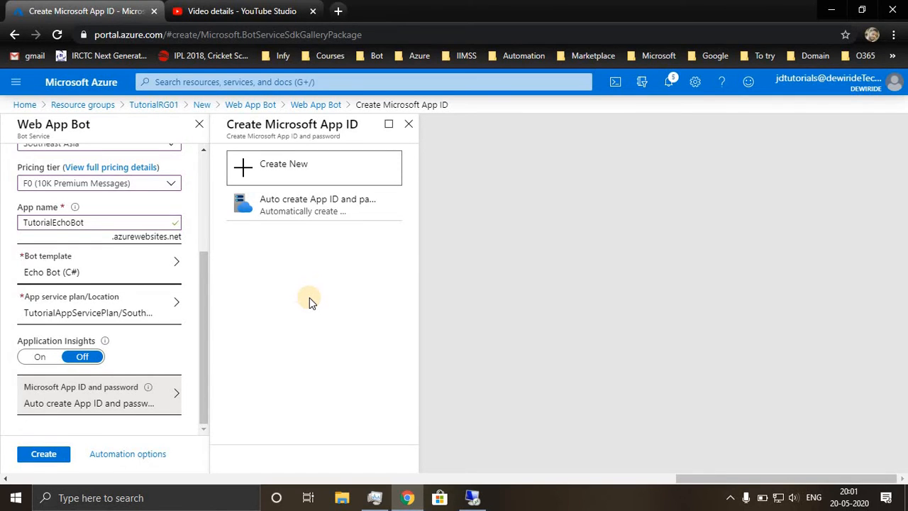
click(321, 178)
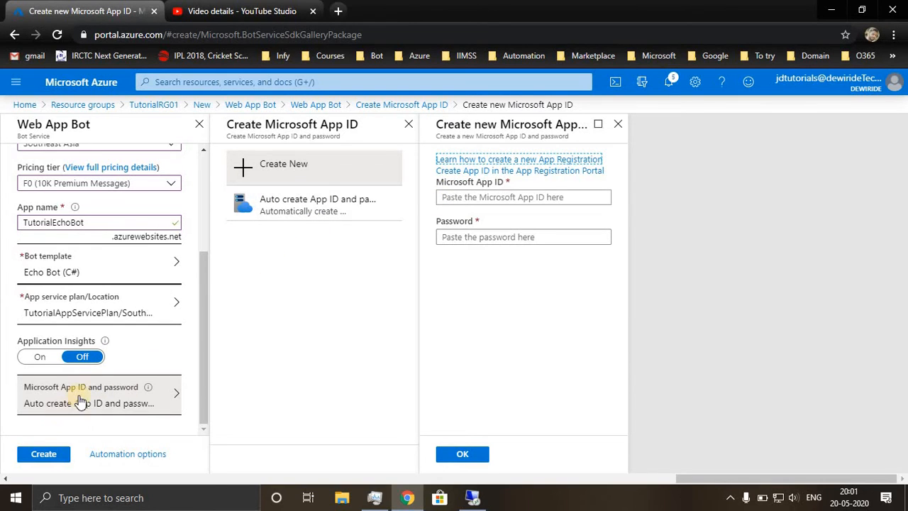
click(508, 171)
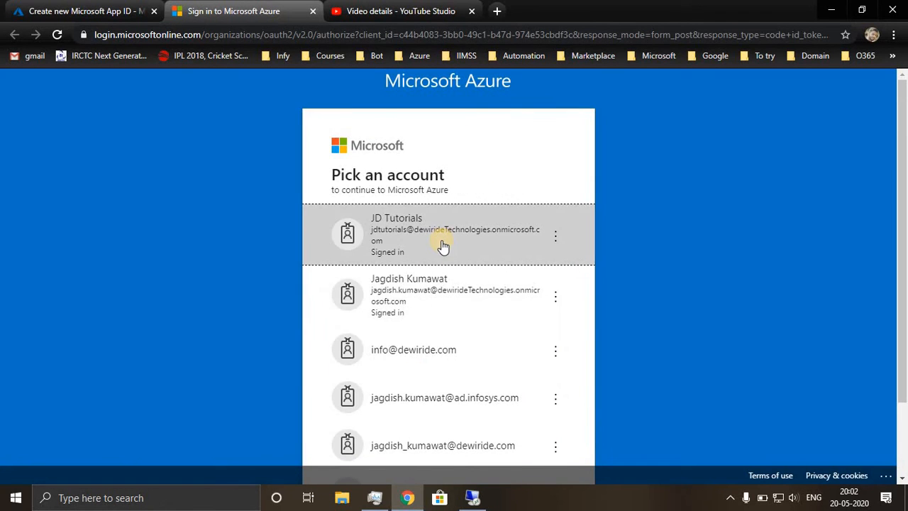
click(440, 242)
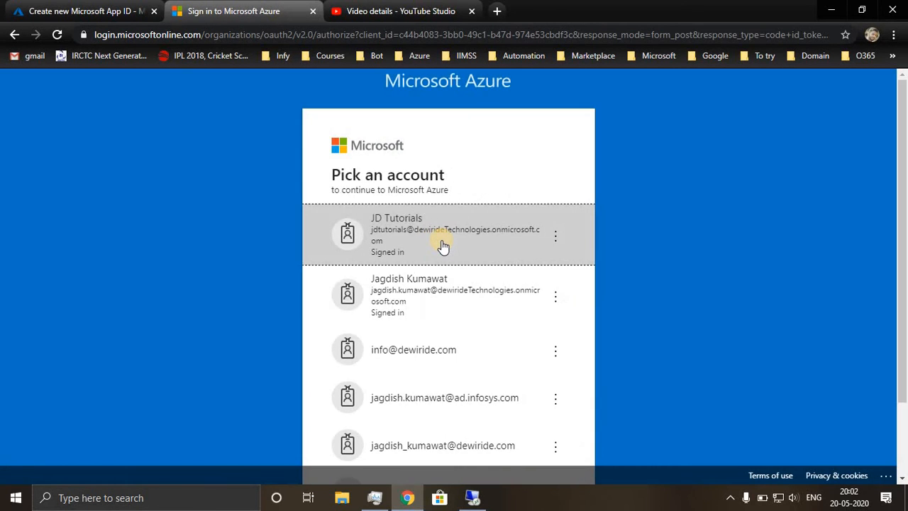
click(442, 243)
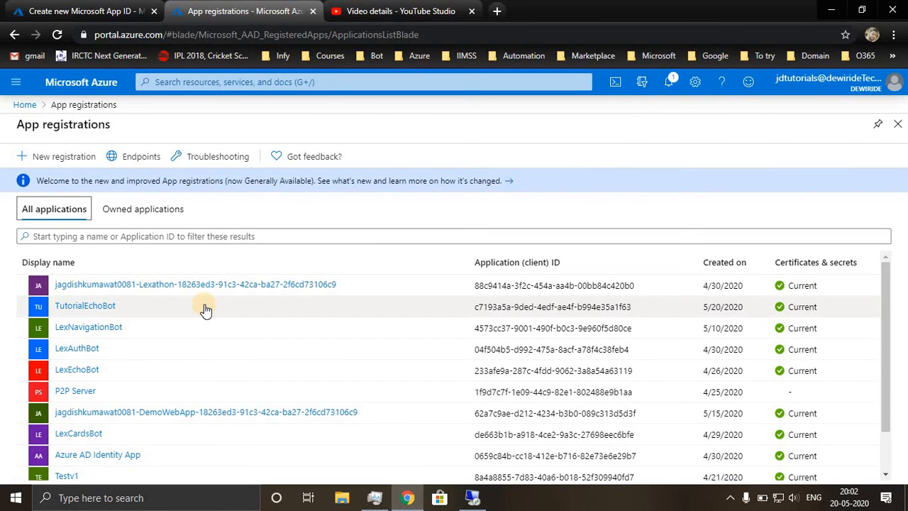
Start a new app registration and name it TutorialEchoBot01.
scroll(205, 310, down, 2)
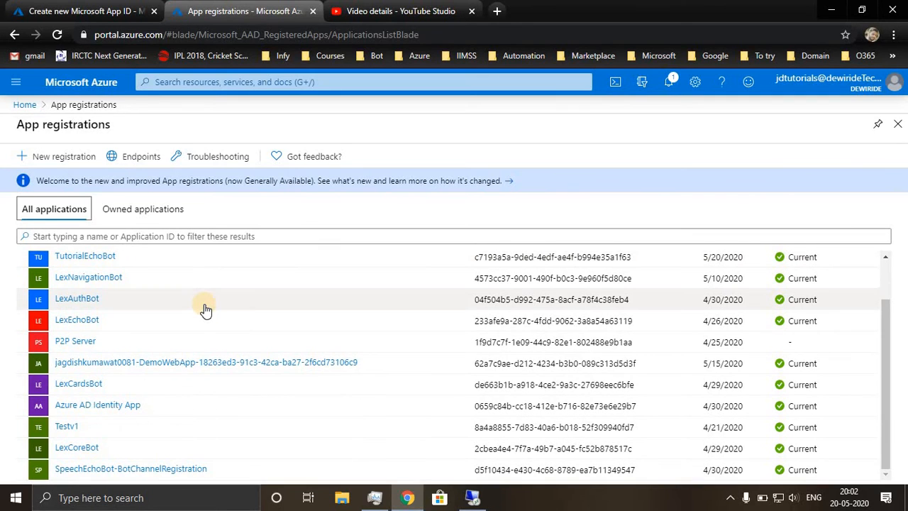
scroll(205, 310, up, 3)
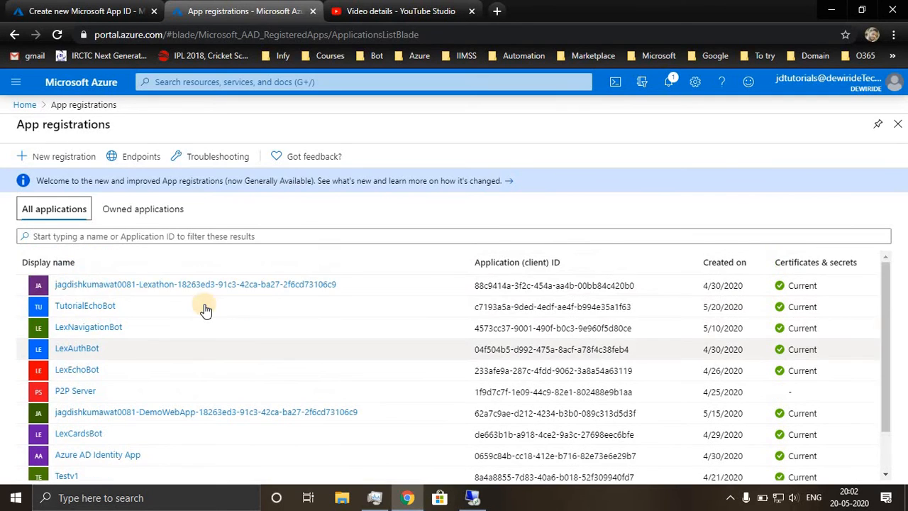
click(62, 156)
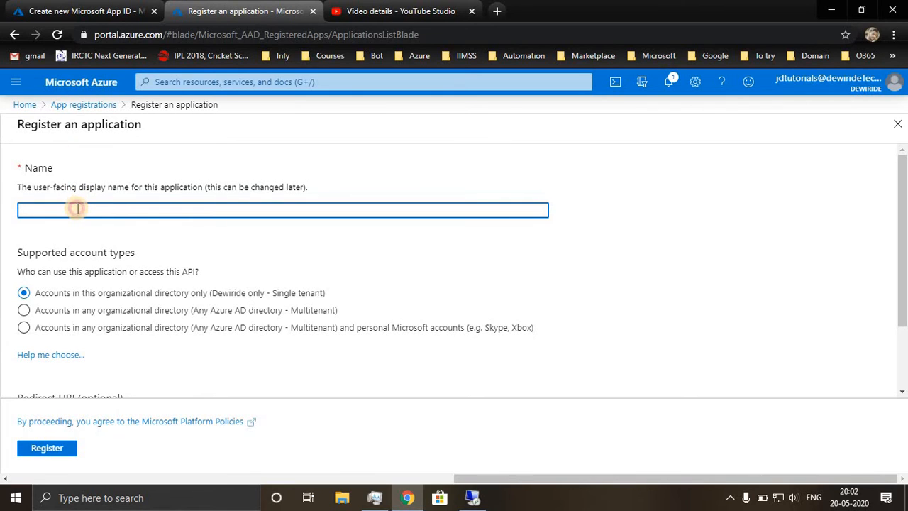
click(77, 208)
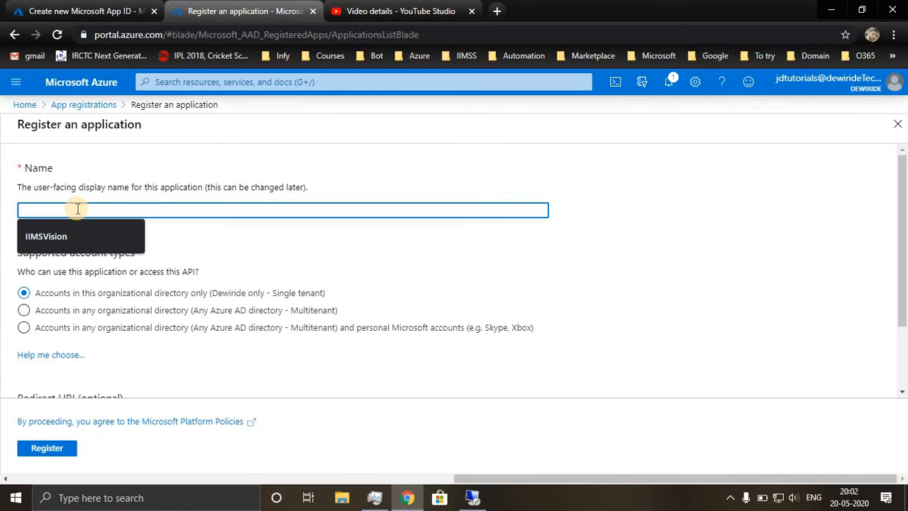
text(Tuto)
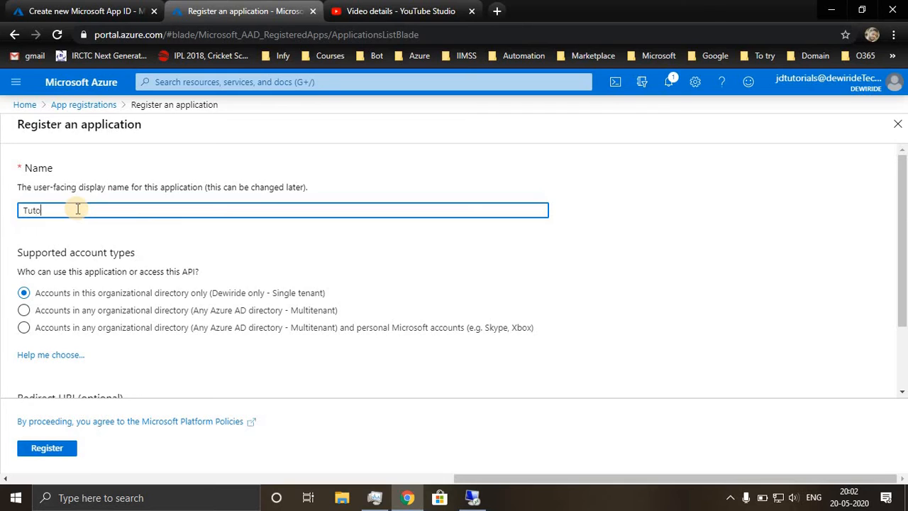
text(rialEd)
text(hoBot01)
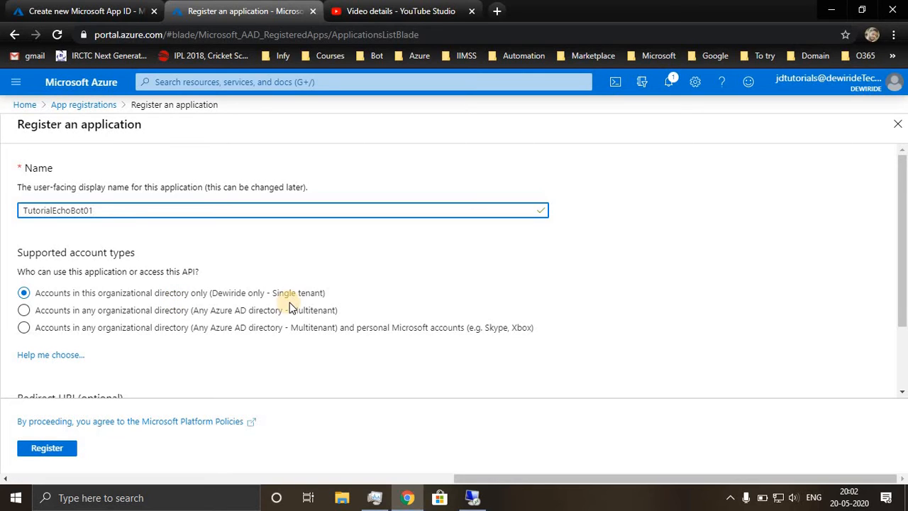
Register the application with single-tenant access for this organizational directory only, leaving the redirect URI empty.
click(298, 333)
click(216, 318)
scroll(153, 317, down, 1)
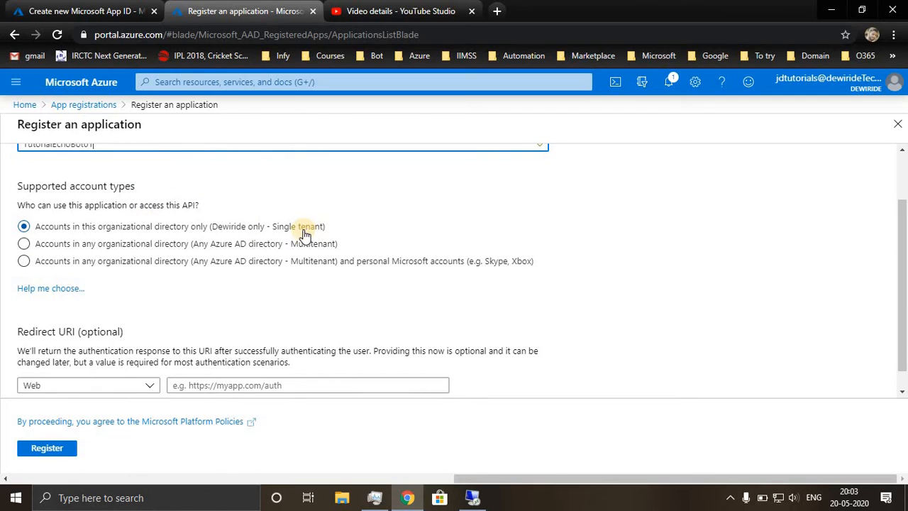
scroll(254, 279, down, 1)
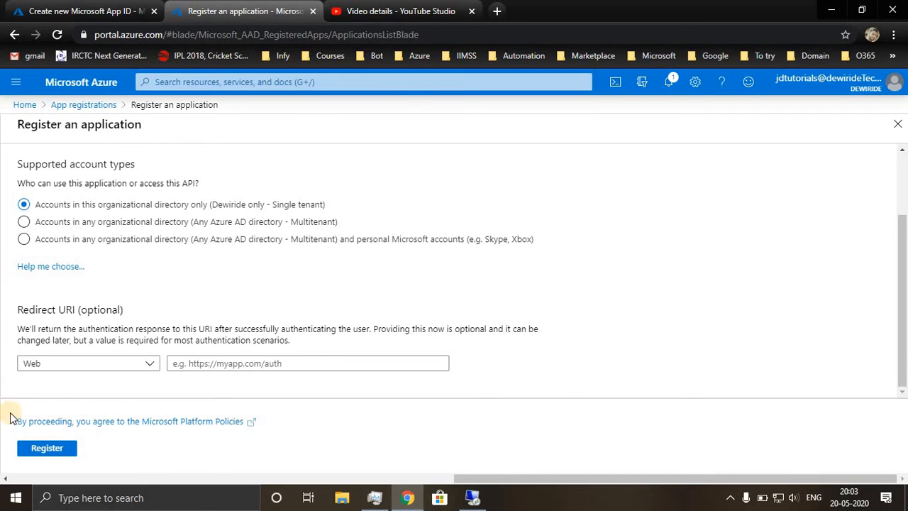
click(51, 453)
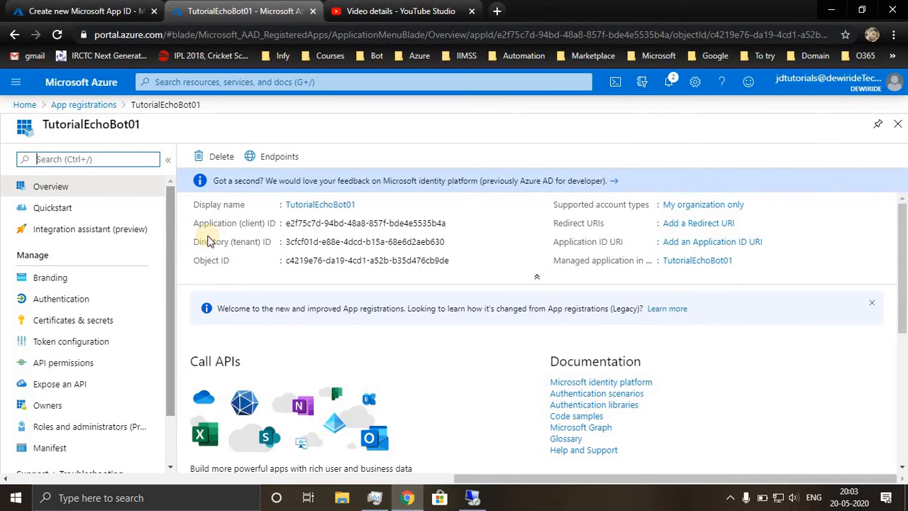
Copy the registered app's Application (client) ID and paste it as the Microsoft App ID in the Web App Bot setup.
click(514, 224)
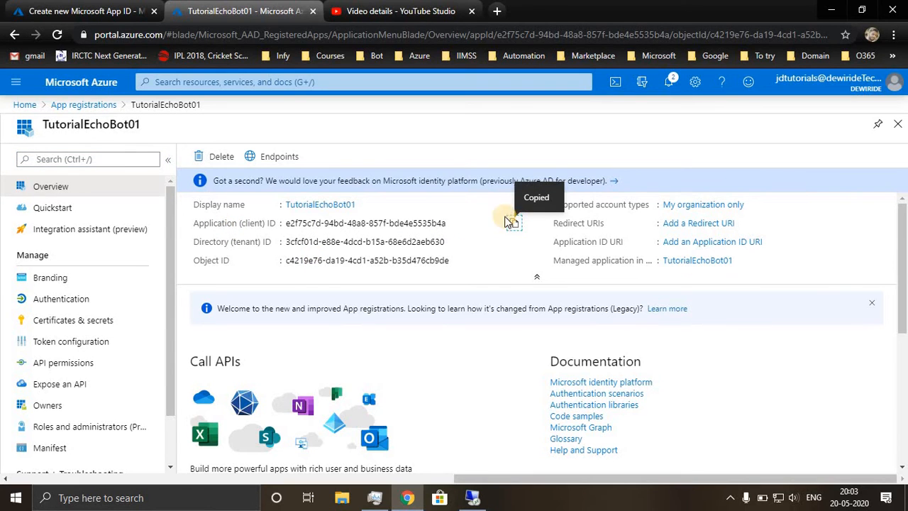
click(83, 12)
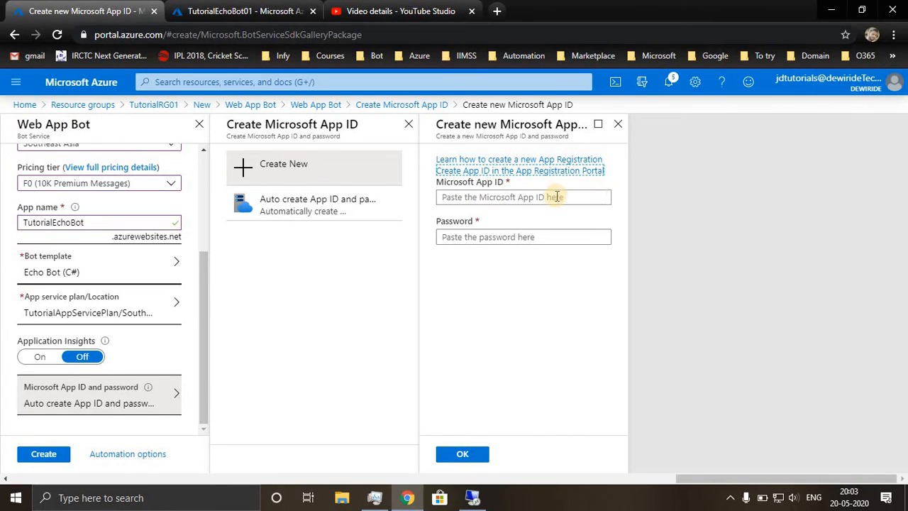
click(516, 199)
key(ctrl+v)
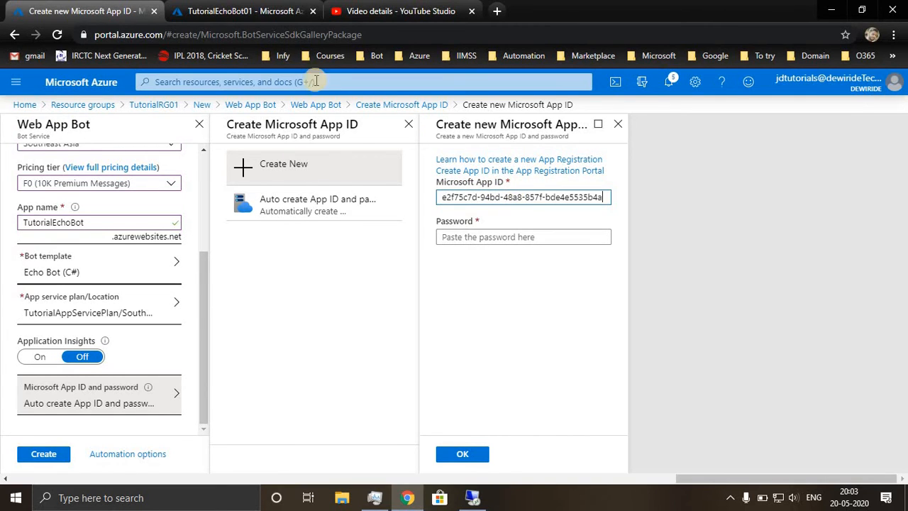
Add a client secret to the TutorialEchoBot01 registration with the description "for echo bot" and expiry set to Never.
click(239, 12)
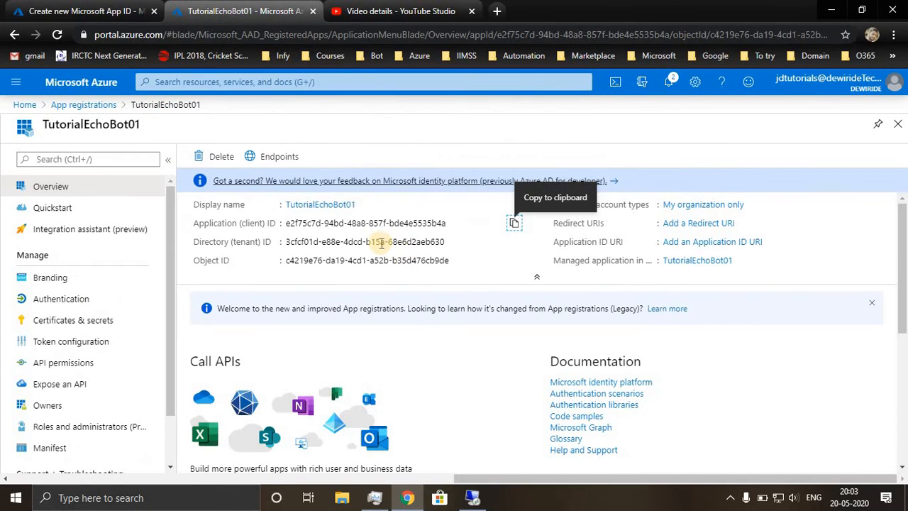
click(74, 328)
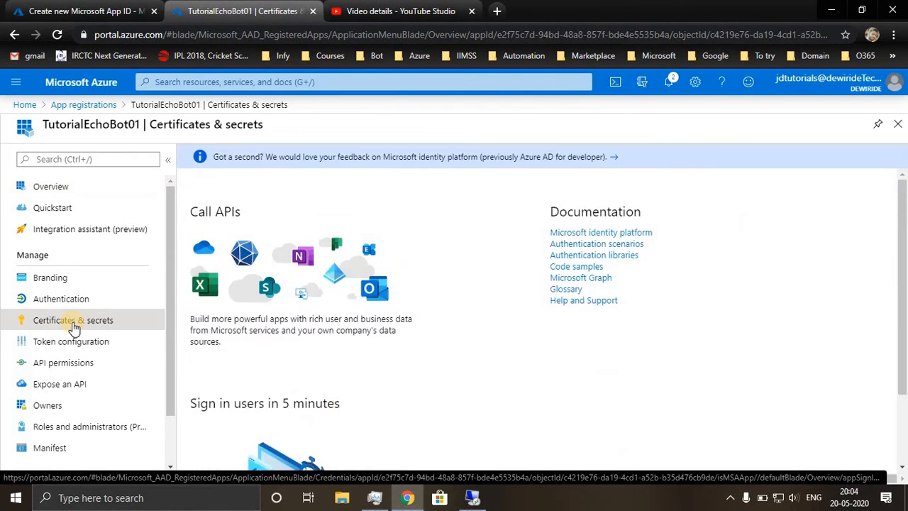
scroll(497, 392, down, 1)
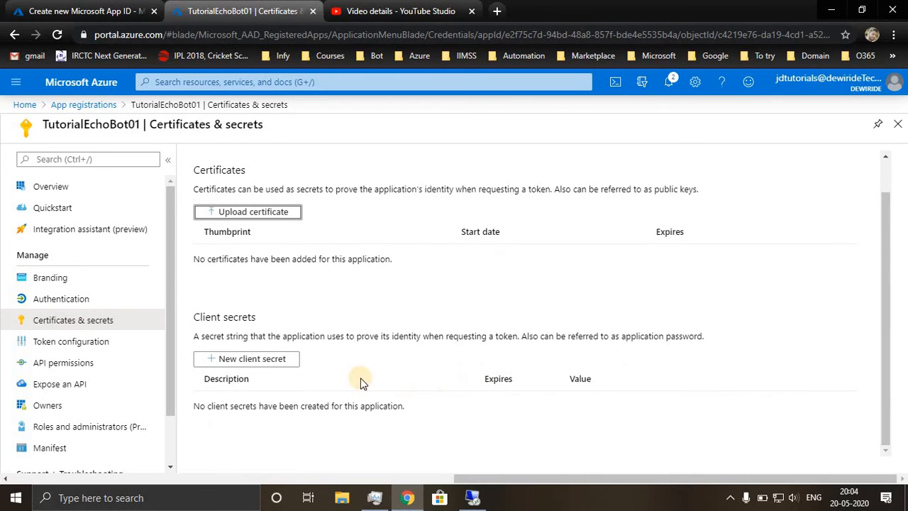
click(264, 361)
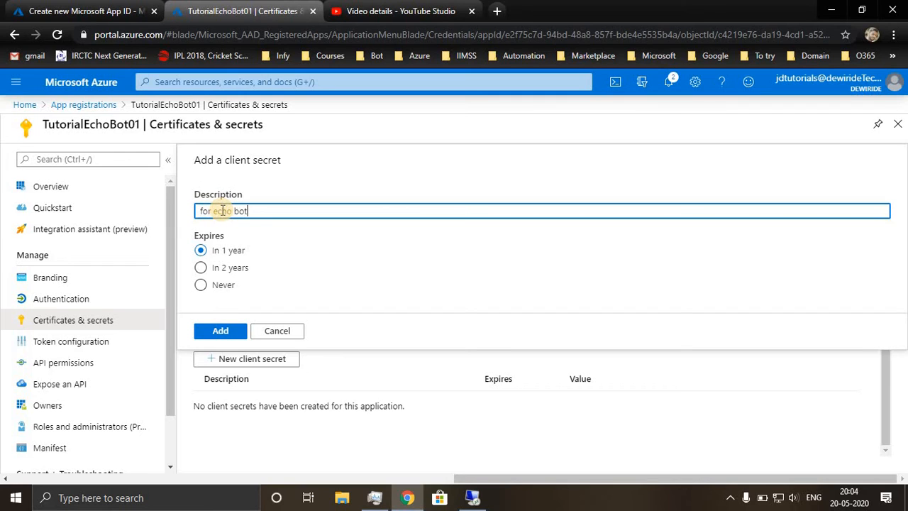
click(201, 285)
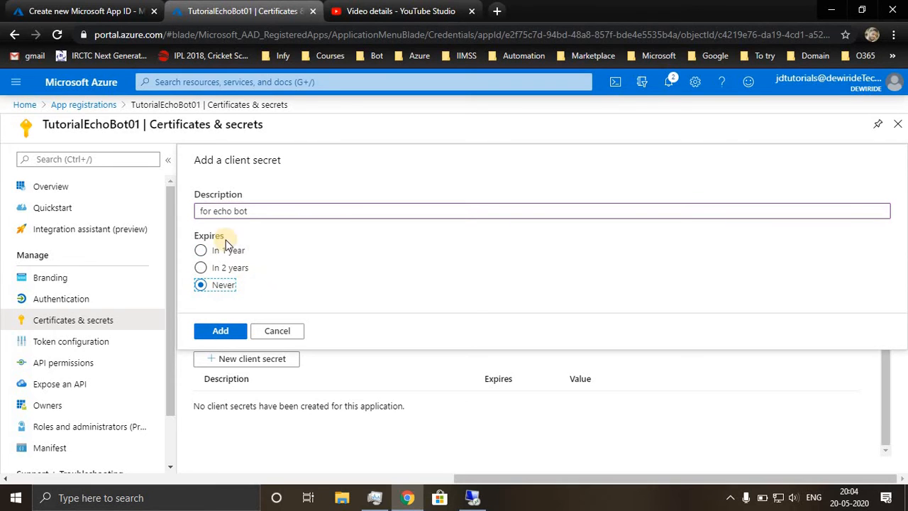
click(219, 332)
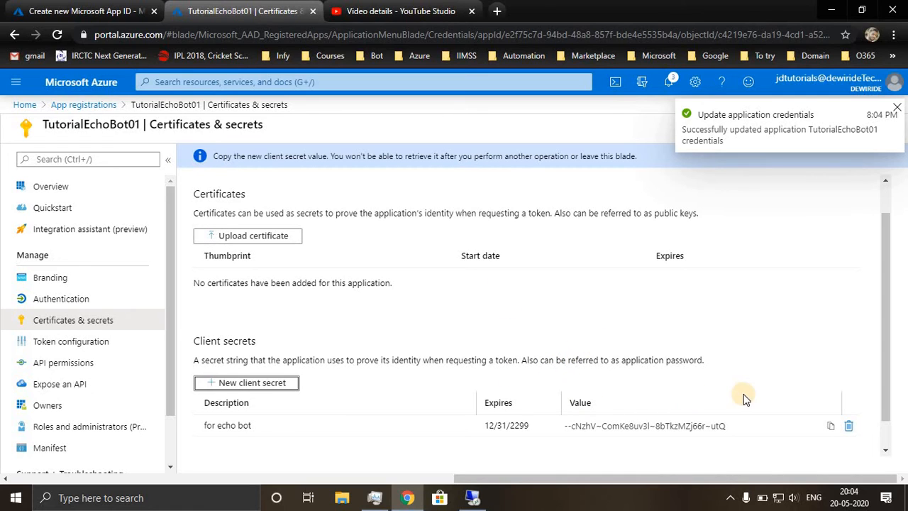
Copy the new client secret's value, paste it as the password for the bot's Microsoft App ID, and confirm the credentials.
click(831, 428)
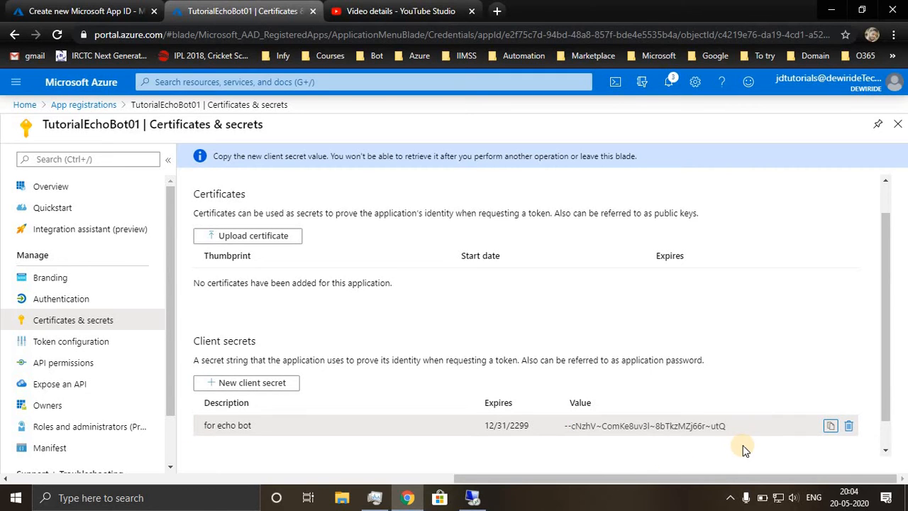
click(831, 424)
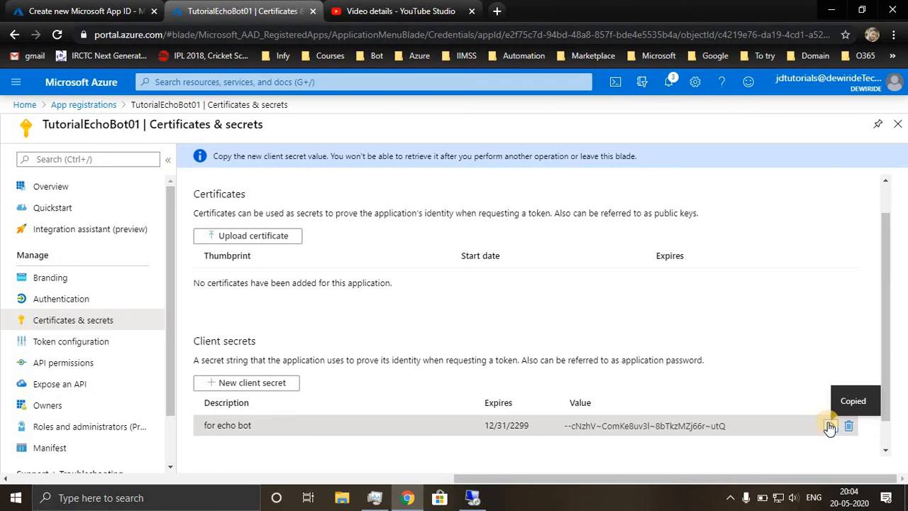
click(110, 18)
click(506, 239)
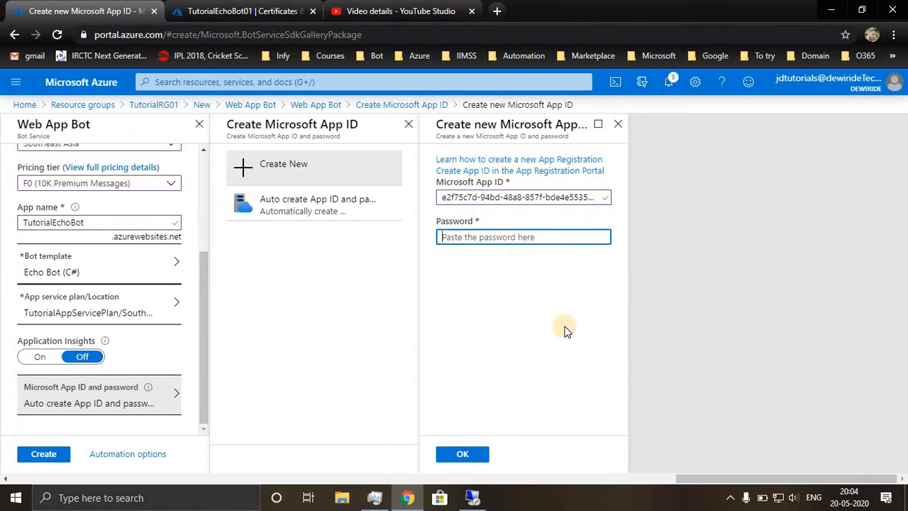
key(ctrl+v)
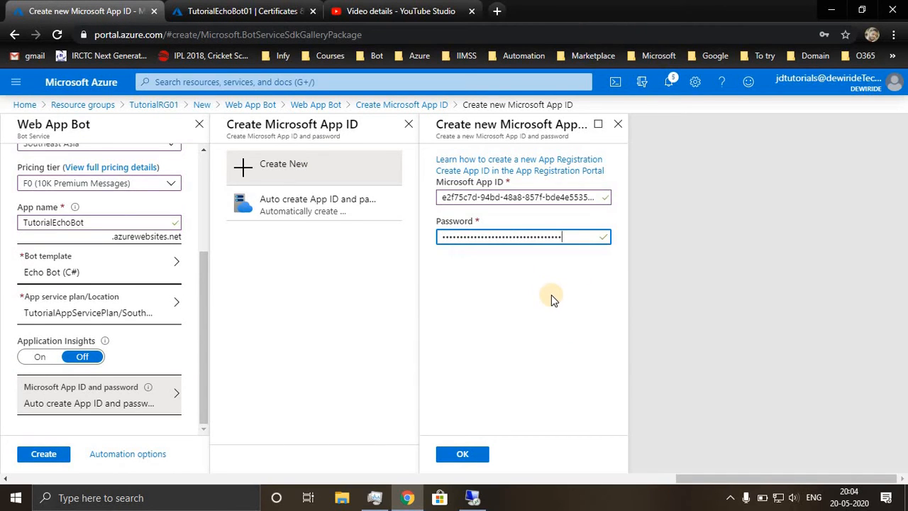
click(463, 459)
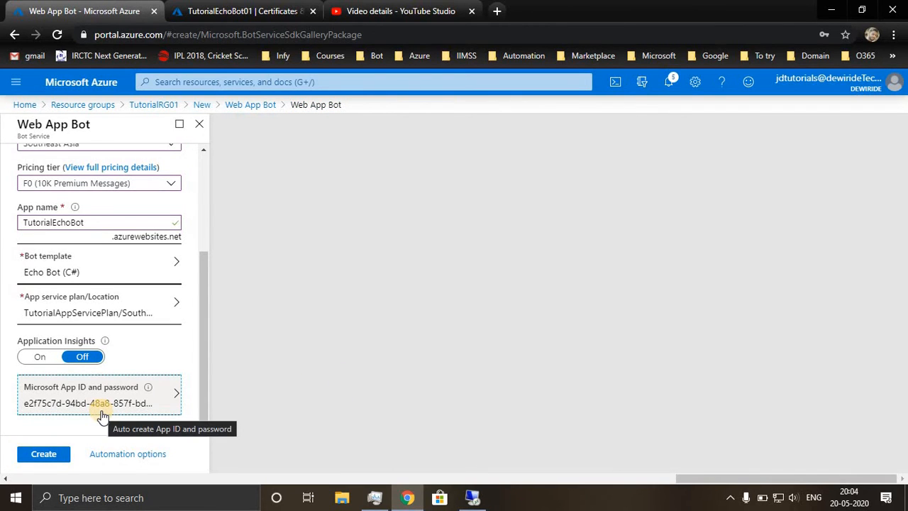
Create the Web App Bot and open the deployed TutorialEchoBot resource from its deployment notification.
click(50, 460)
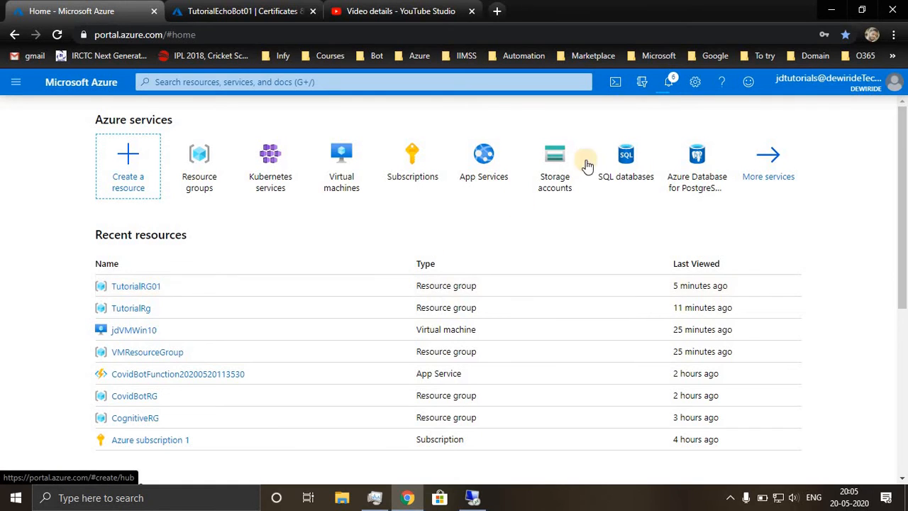
click(671, 82)
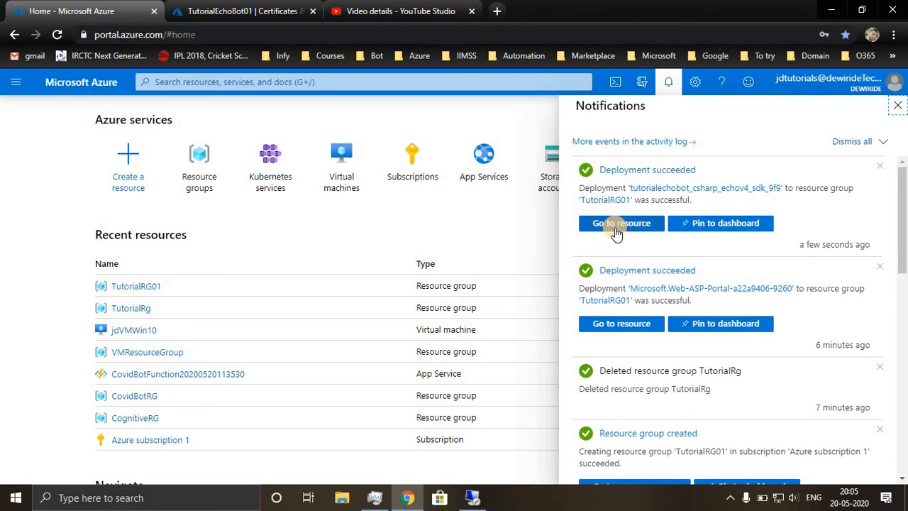
click(615, 229)
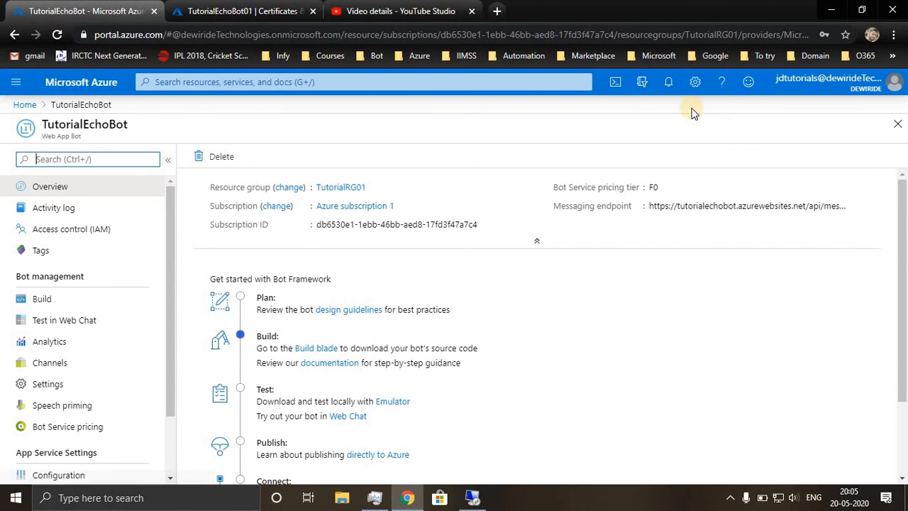
click(667, 83)
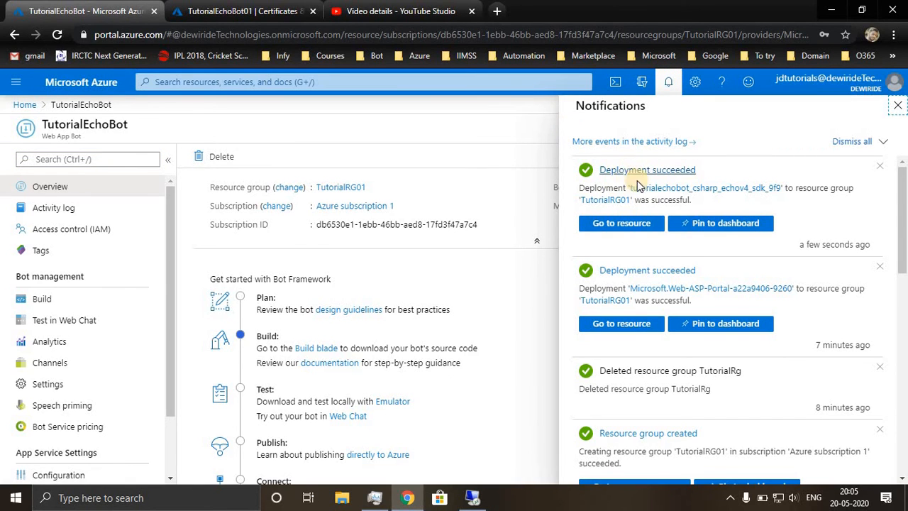
click(668, 82)
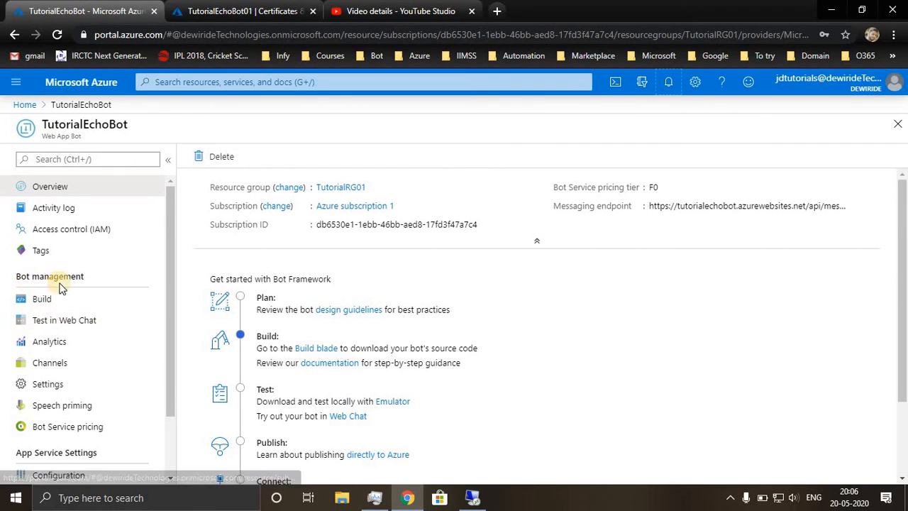
Start the TutorialEchoBot web chat test over and send the message "hi".
click(66, 323)
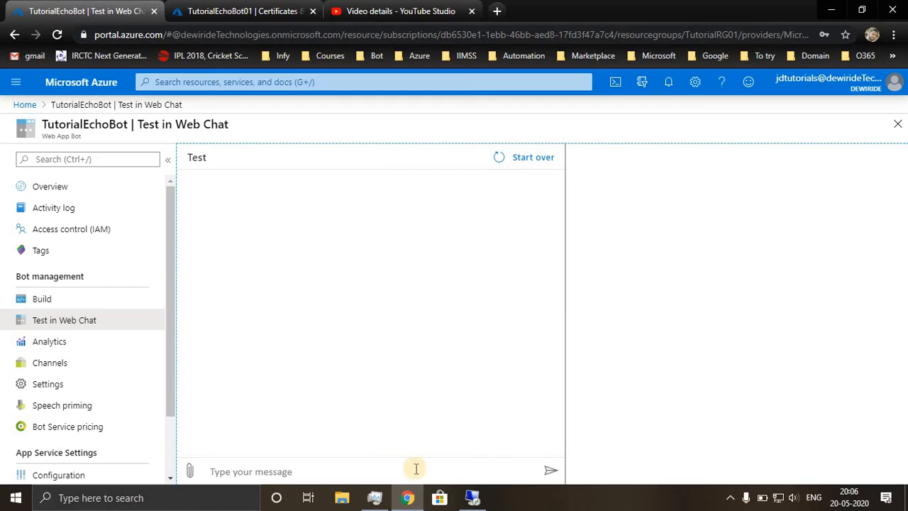
click(372, 466)
click(532, 157)
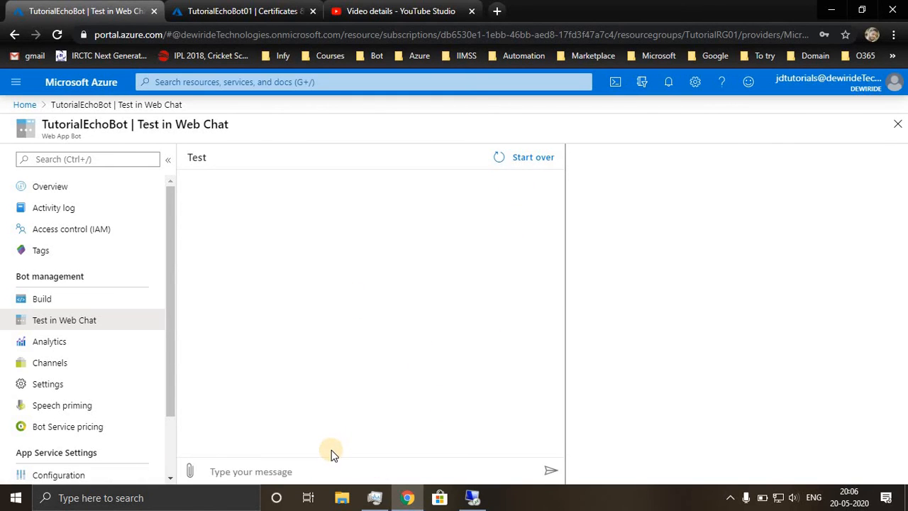
click(305, 467)
text(hi)
key(Return)
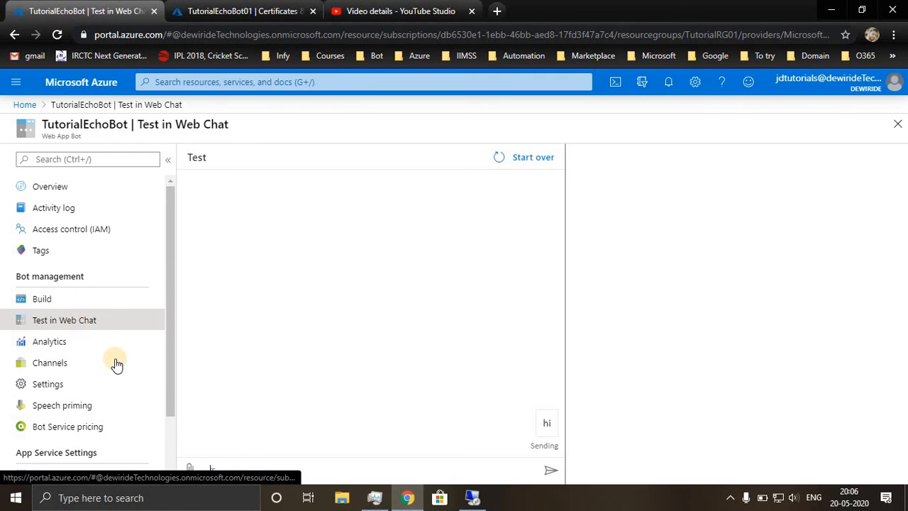
Generate and download the source code of TutorialEchoBot as a zip file from its Build page.
scroll(116, 365, down, 2)
scroll(92, 351, up, 2)
click(56, 302)
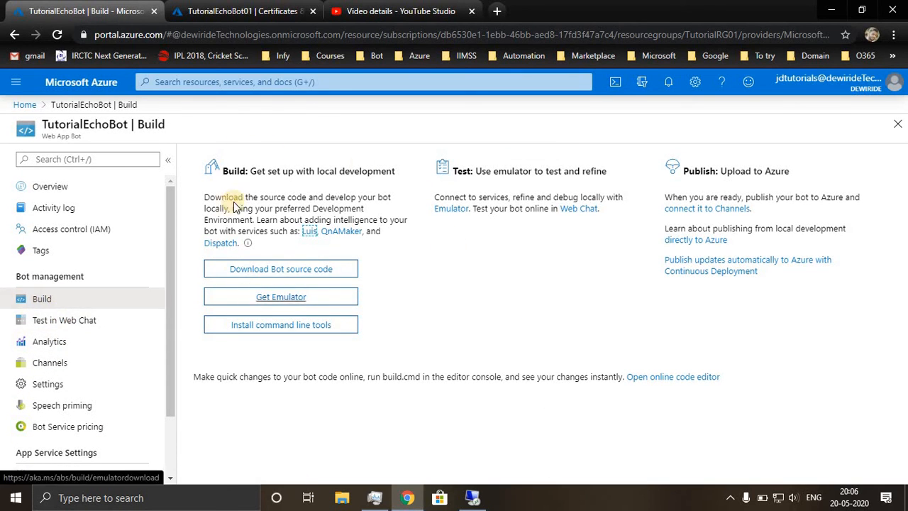
click(279, 273)
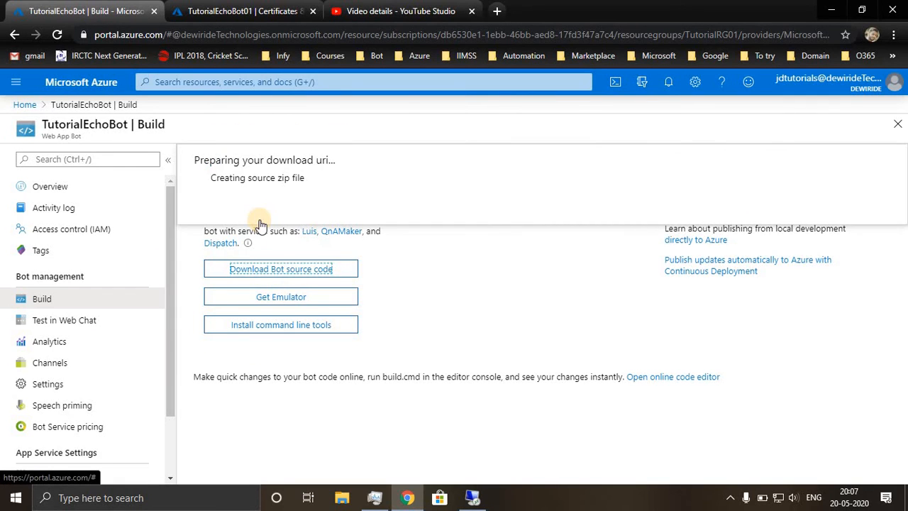
click(226, 208)
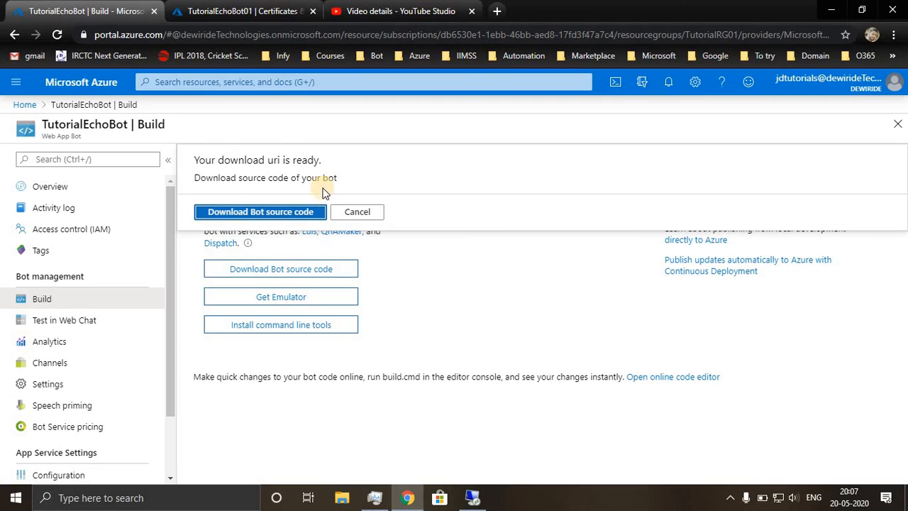
click(257, 212)
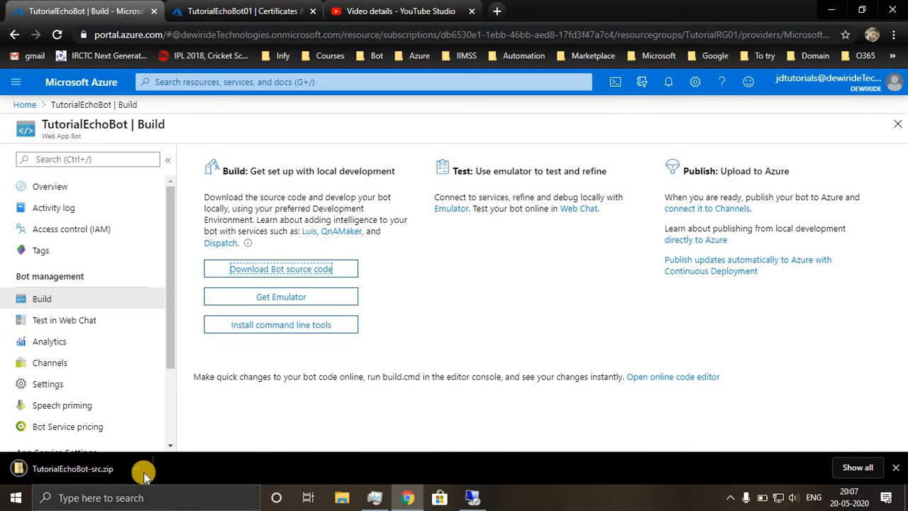
Show the downloaded TutorialEchoBot-src.zip in its folder and open the archive to examine the project files.
click(137, 469)
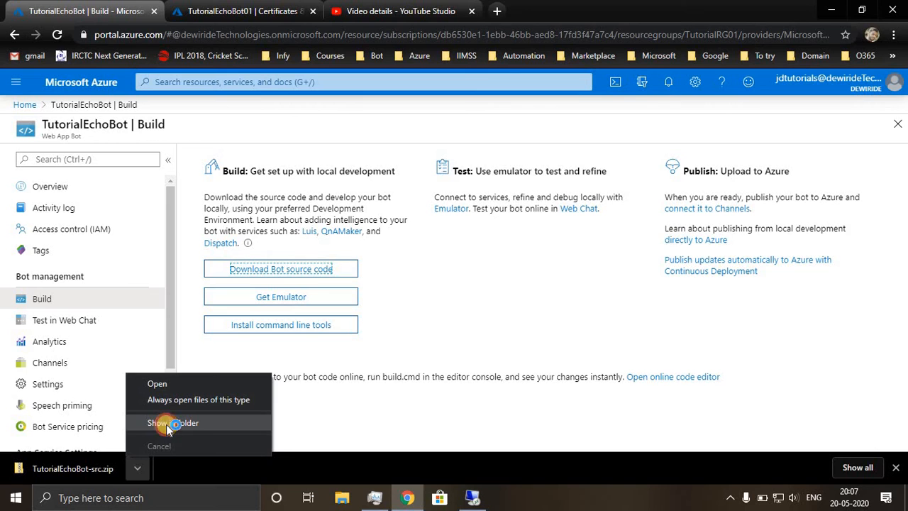
click(166, 425)
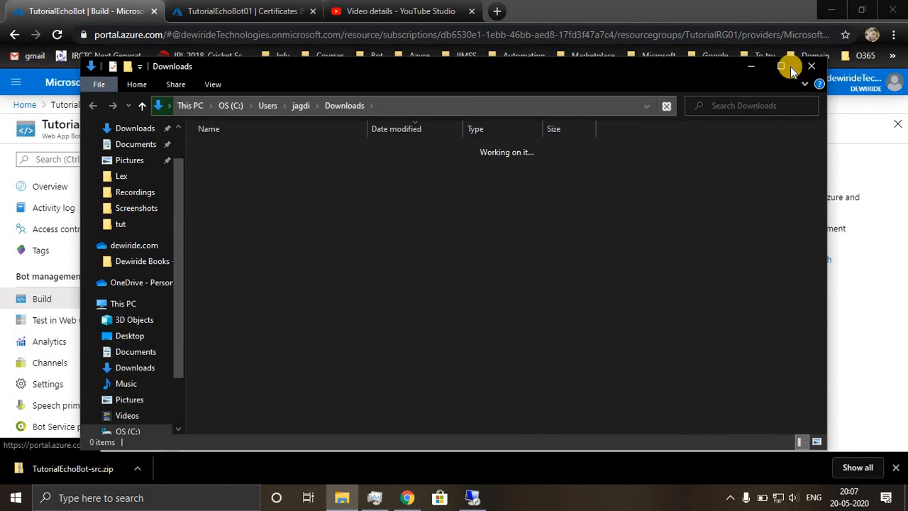
click(788, 65)
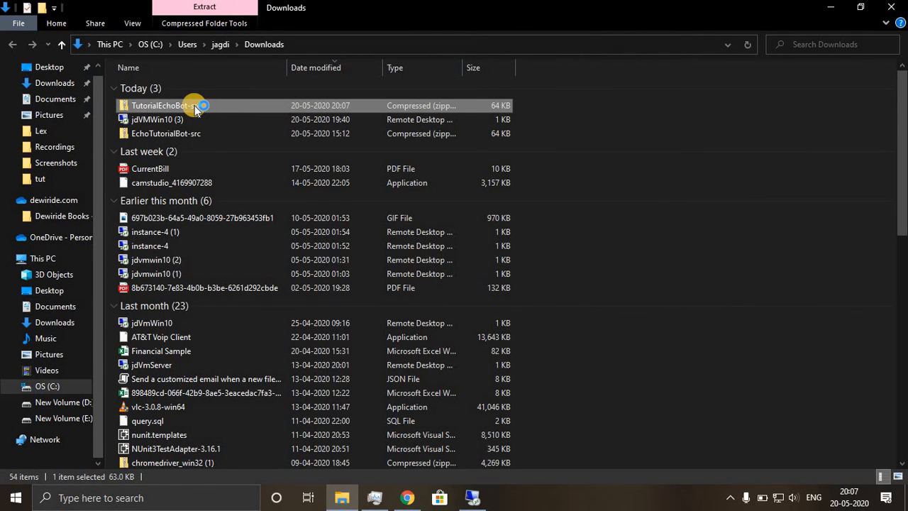
double_click(195, 105)
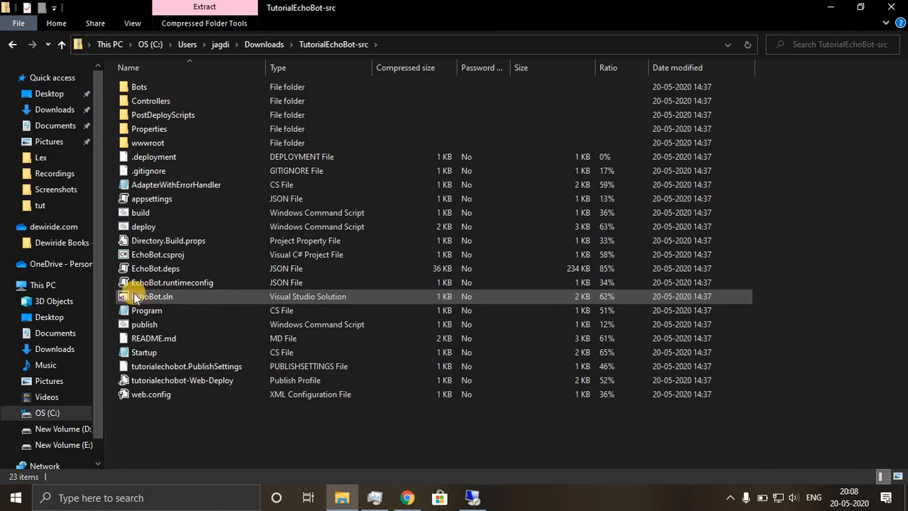
Return to the Azure portal in Chrome and open the bot's online code editor, signing in with the tutorial account.
click(408, 497)
click(895, 467)
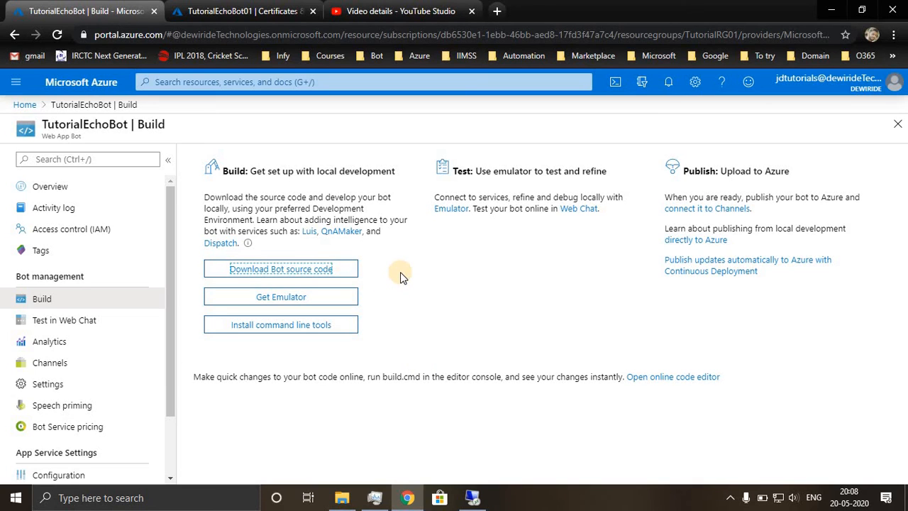
click(643, 376)
click(78, 16)
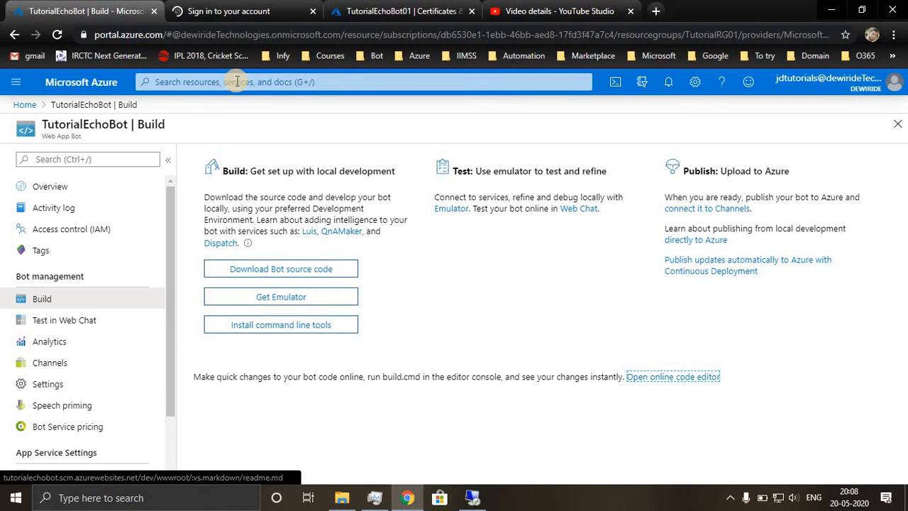
click(212, 11)
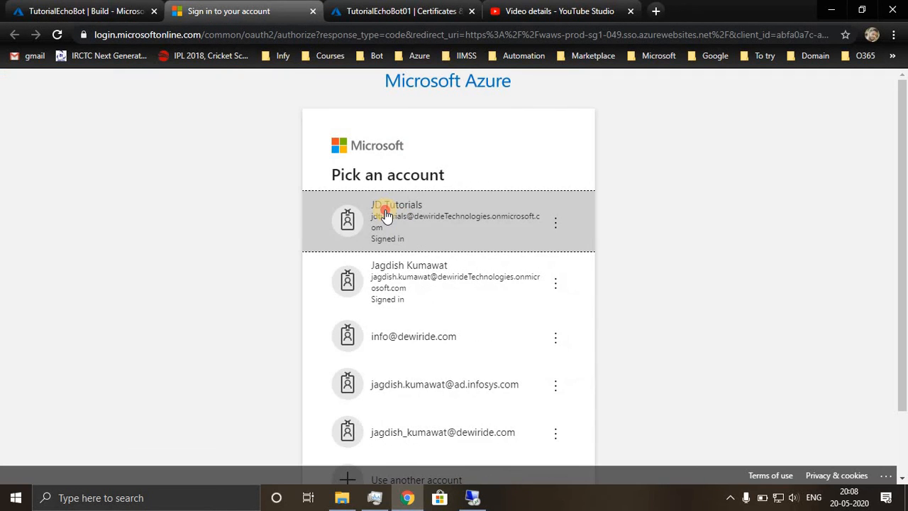
click(385, 213)
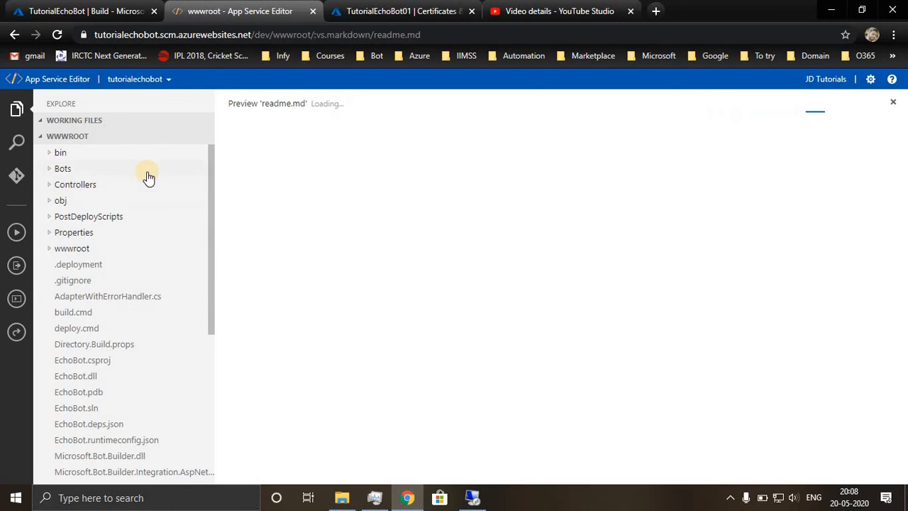
Open EchoBot.cs from the Bots folder, examine its message and welcome handlers, and return to the bot's Build page.
click(51, 170)
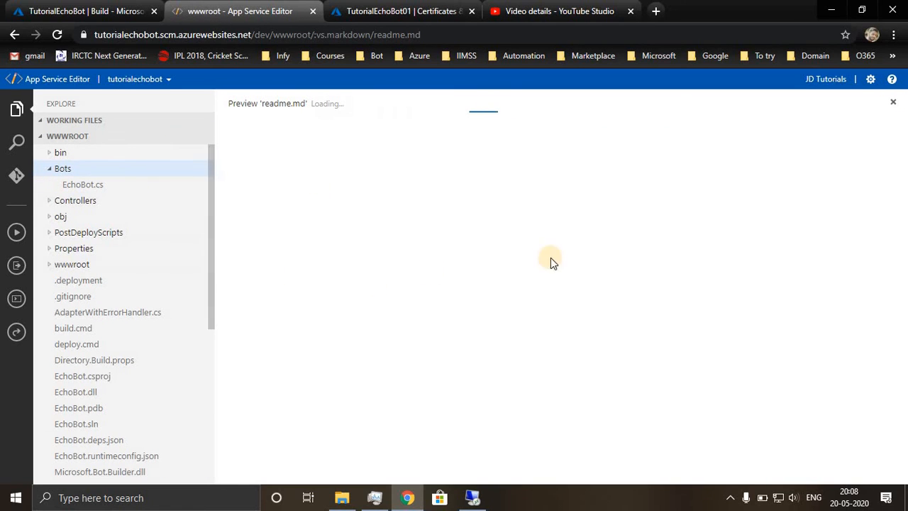
click(93, 185)
scroll(434, 328, down, 4)
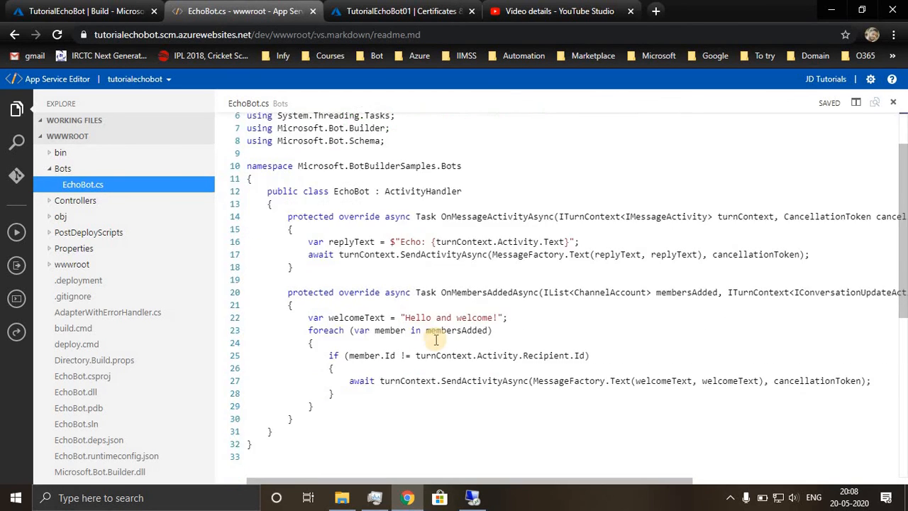
scroll(348, 202, up, 4)
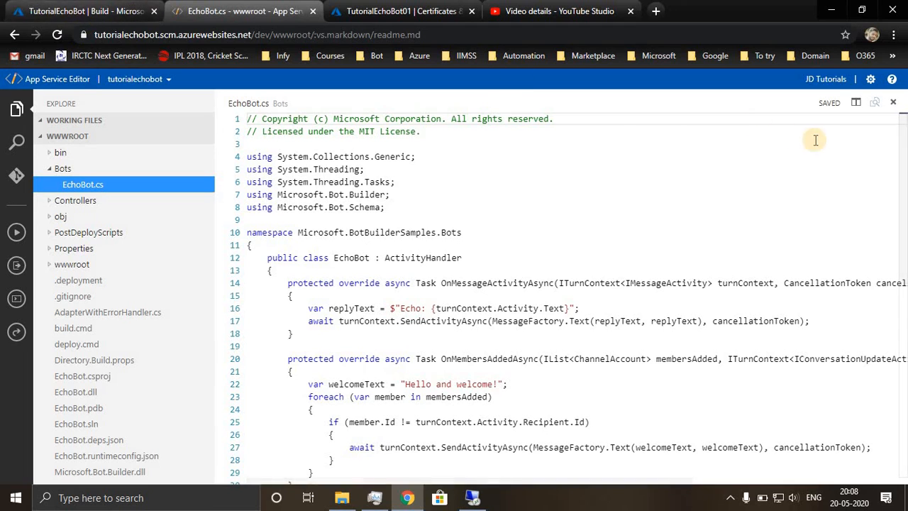
click(98, 16)
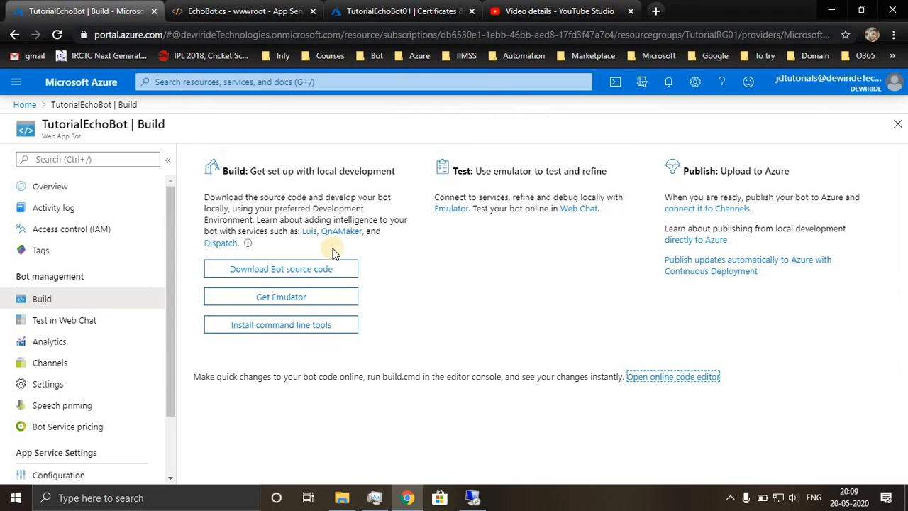
Open TutorialEchoBot's web chat test page and look over the bot's other management options.
click(71, 321)
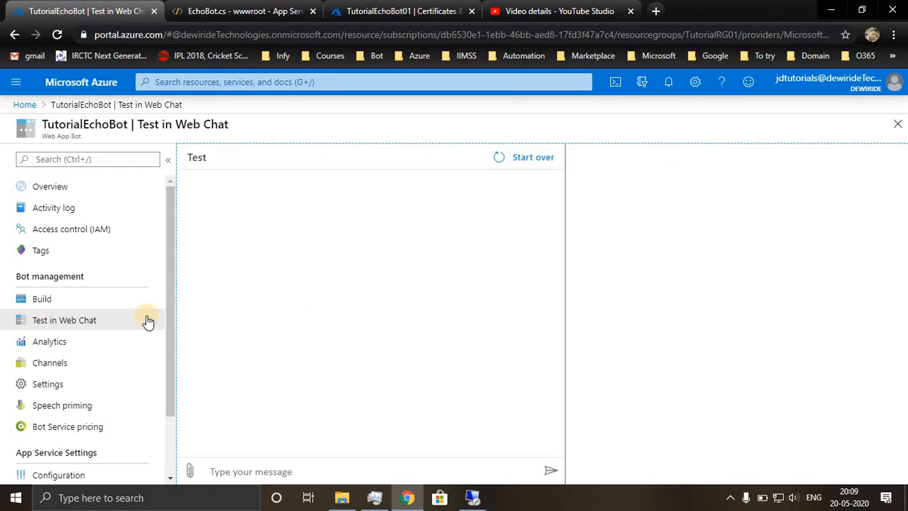
scroll(113, 334, down, 1)
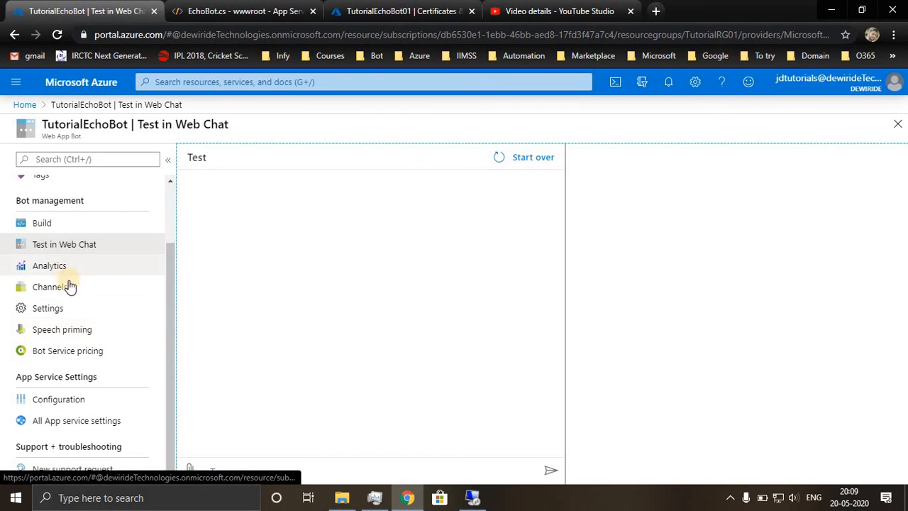
scroll(81, 359, up, 1)
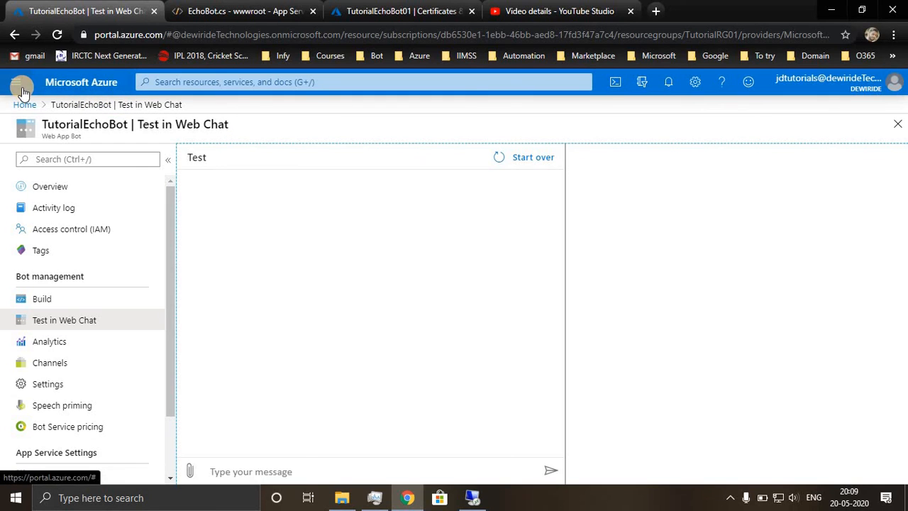
Open the bot's Channels page, examine the Web Chat channel's recent issues and clear them all.
click(50, 364)
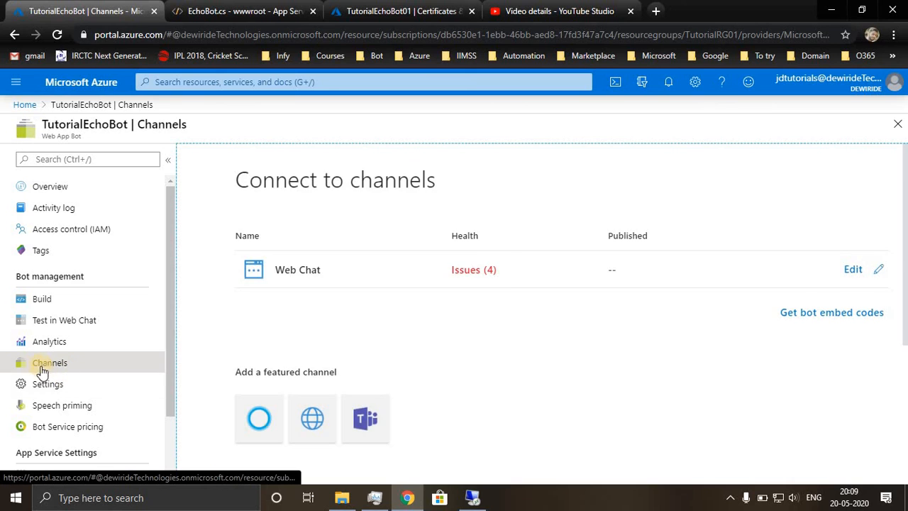
click(475, 272)
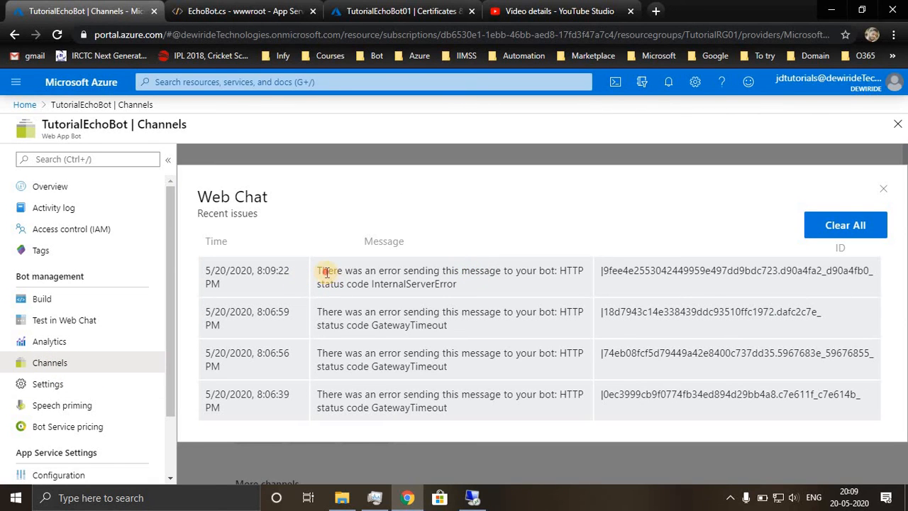
drag(326, 271, 451, 286)
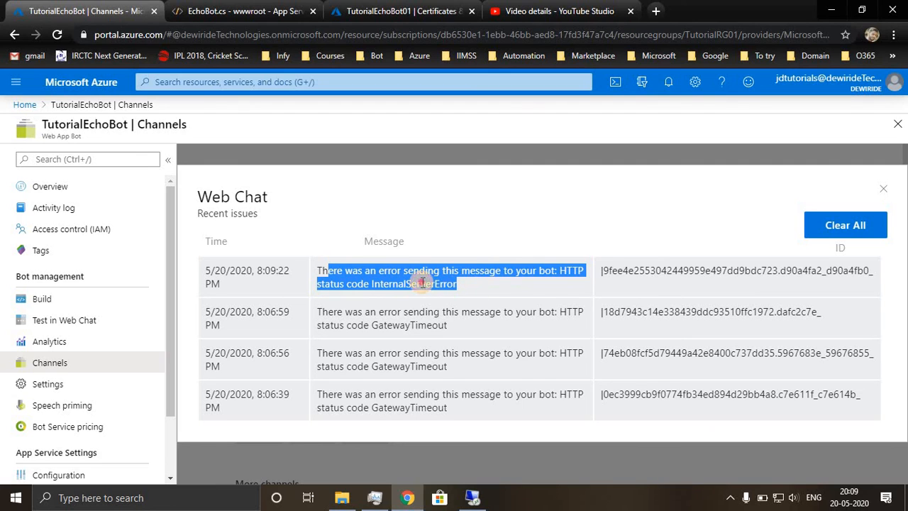
click(366, 273)
click(848, 226)
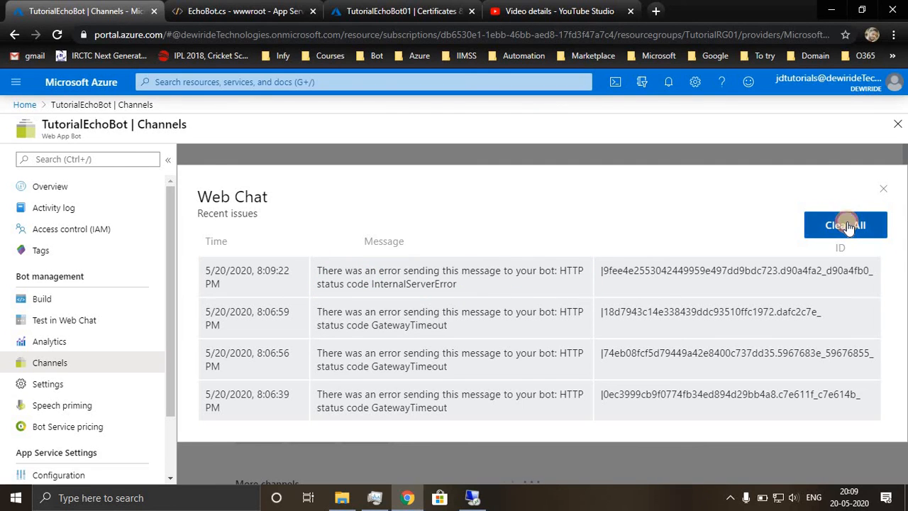
click(883, 189)
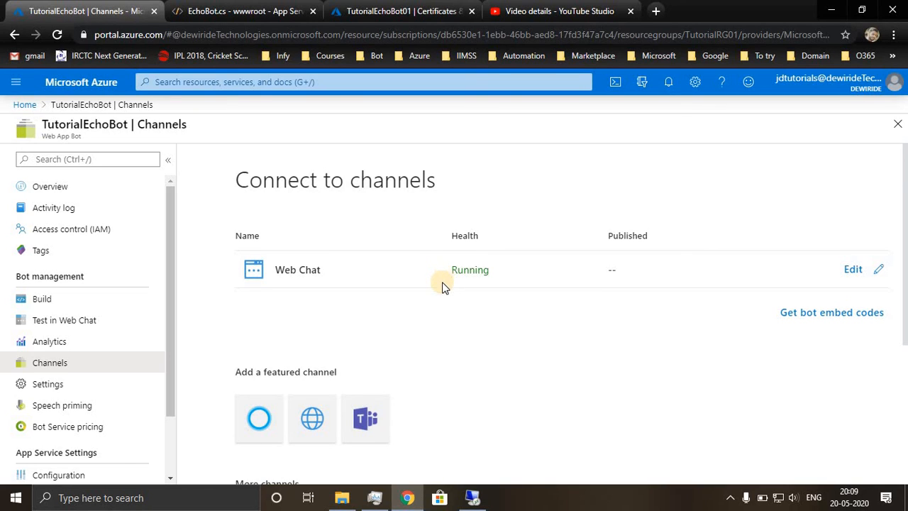
Examine the featured and additional channels available for the bot, and return to its web chat test page.
scroll(443, 280, down, 3)
scroll(440, 290, down, 1)
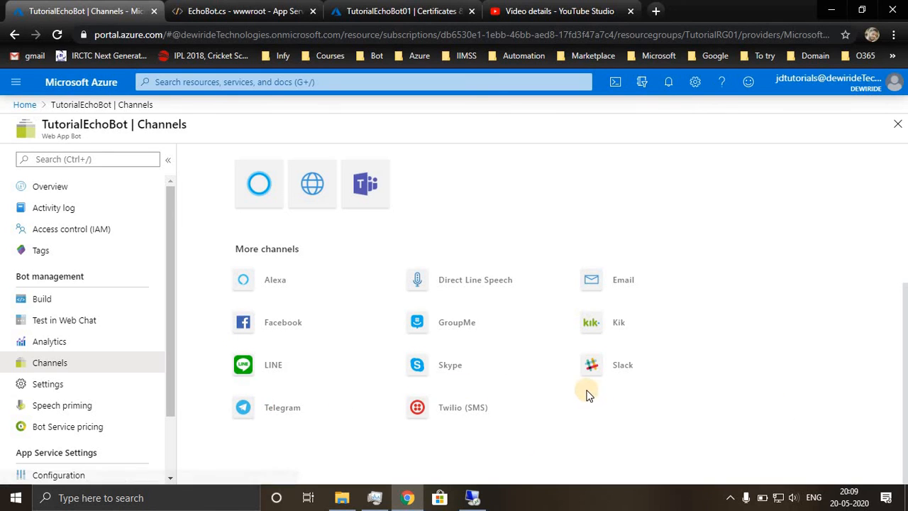
scroll(588, 393, up, 2)
scroll(588, 394, up, 5)
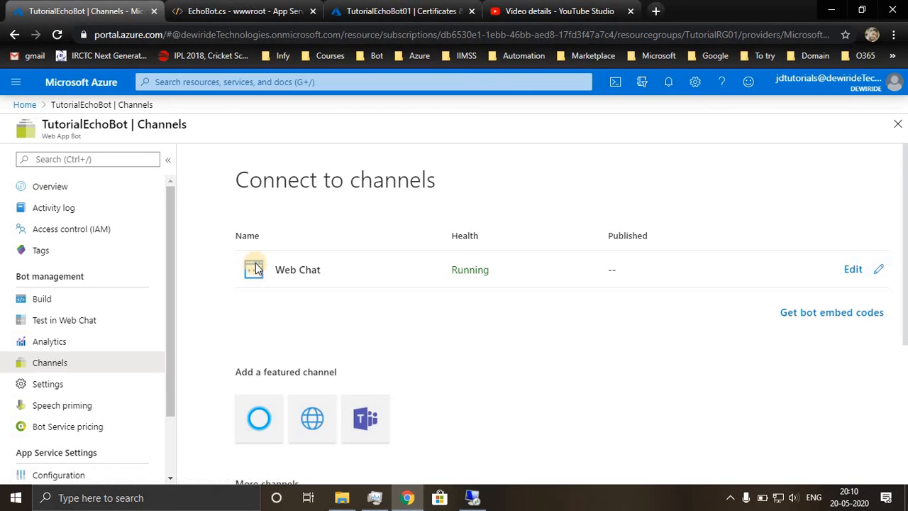
scroll(241, 328, down, 1)
scroll(241, 329, up, 1)
click(25, 322)
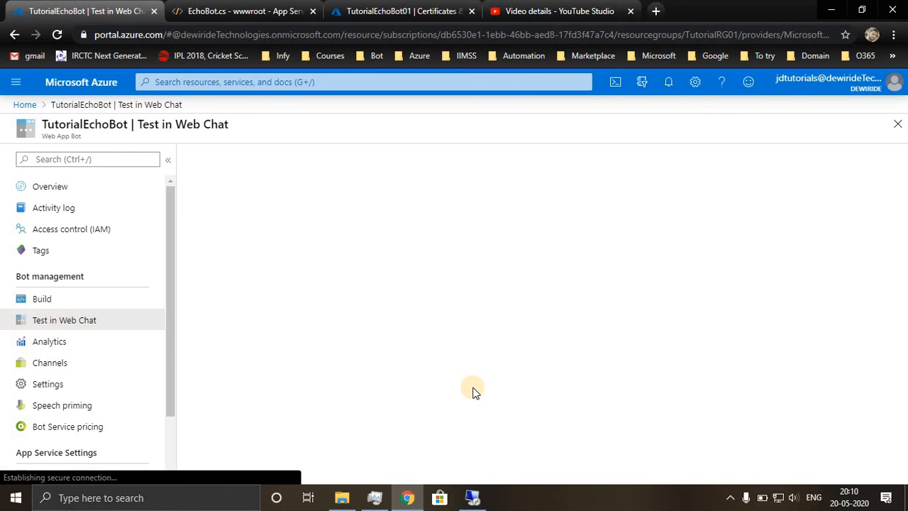